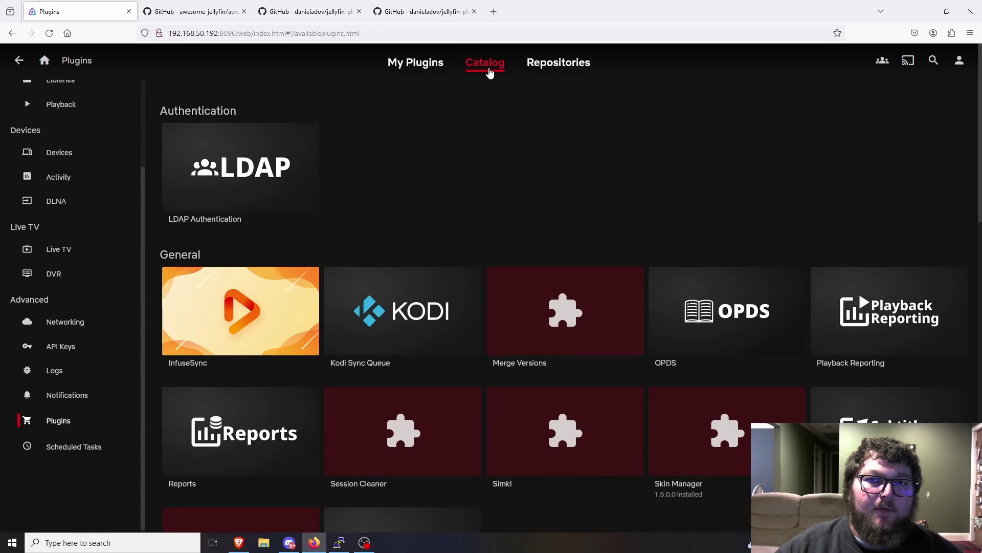
scroll(434, 210, "down", 2)
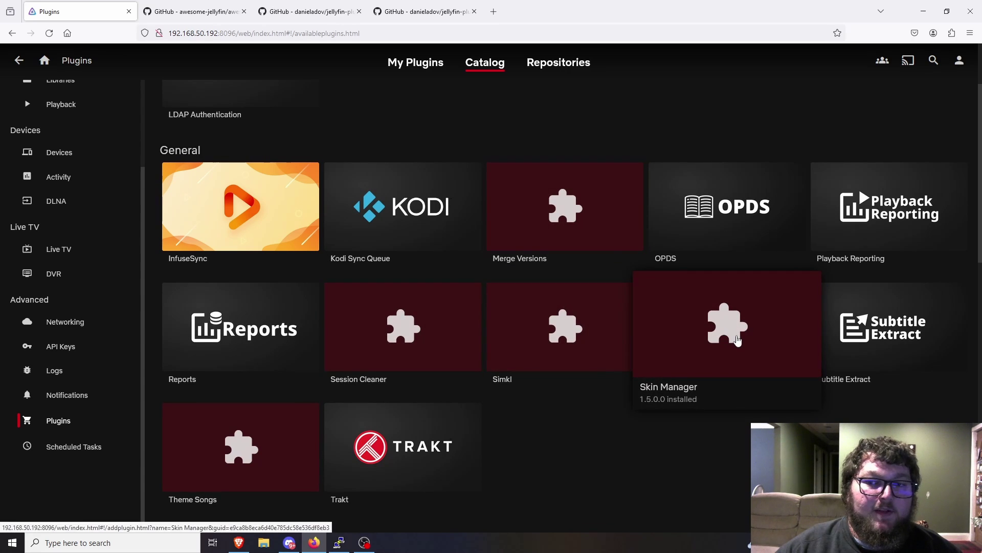
scroll(680, 320, "down", 2)
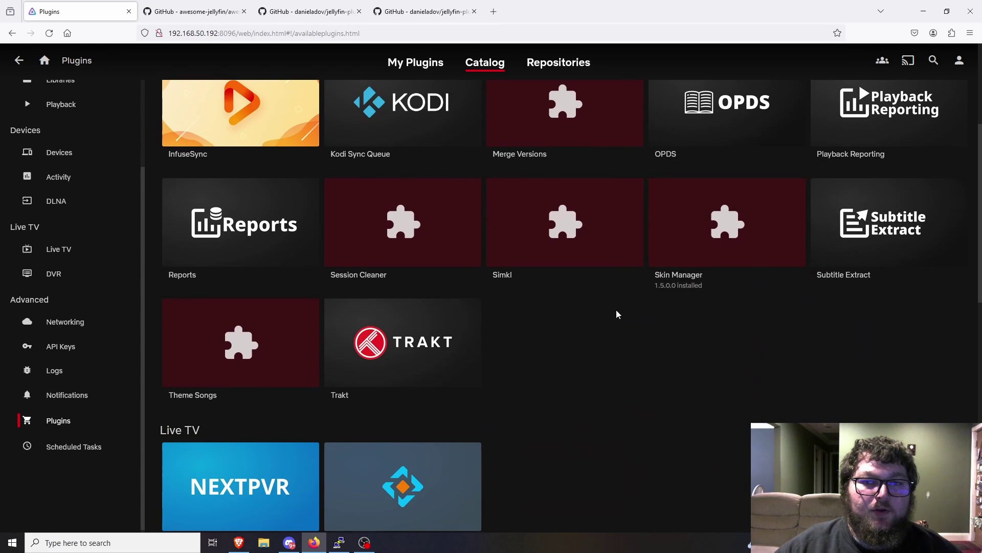
scroll(552, 258, "up", 3)
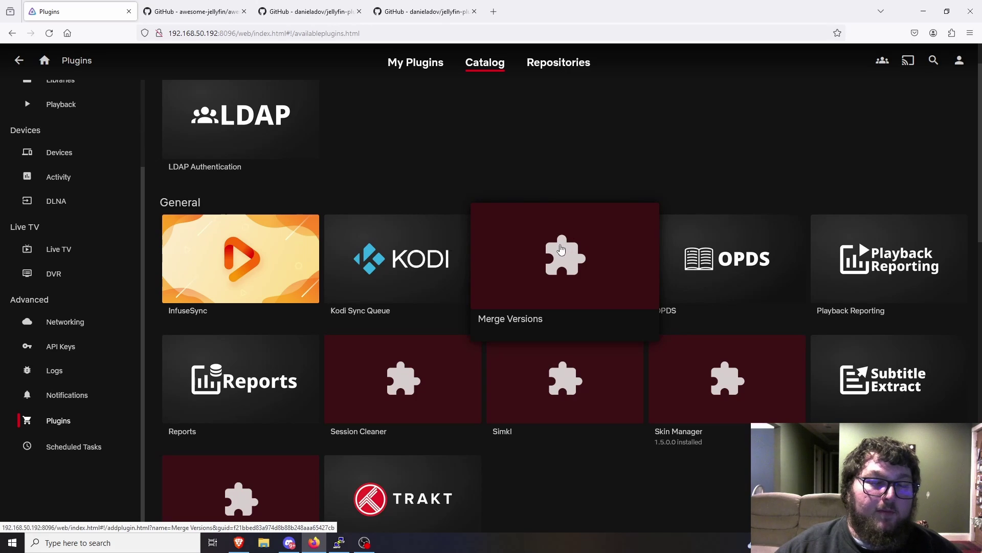
left_click(537, 62)
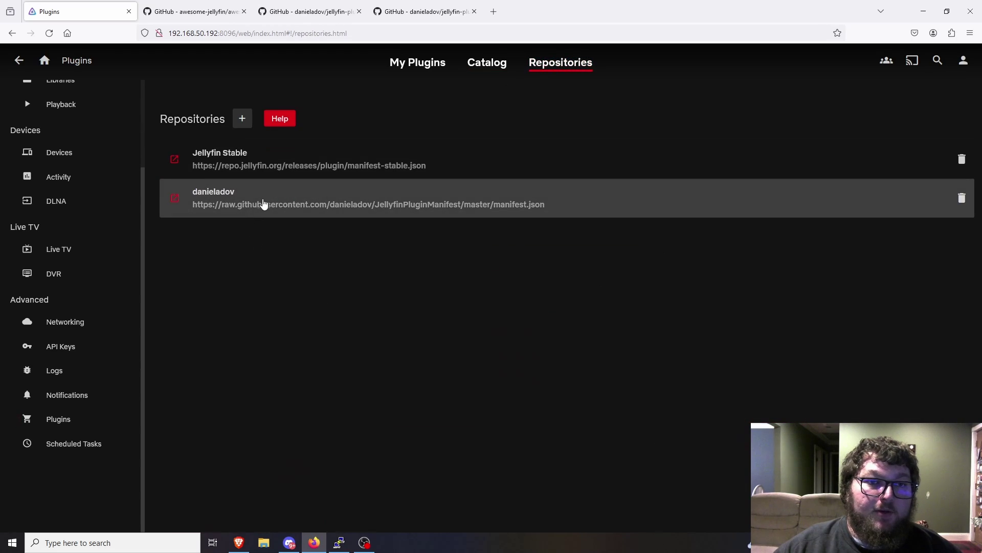
left_click(487, 64)
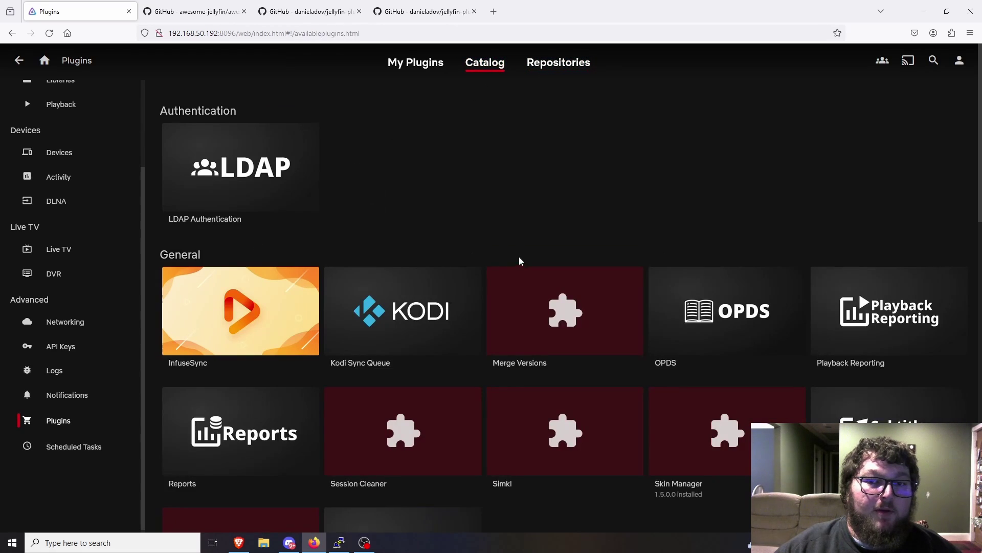
left_click(403, 432)
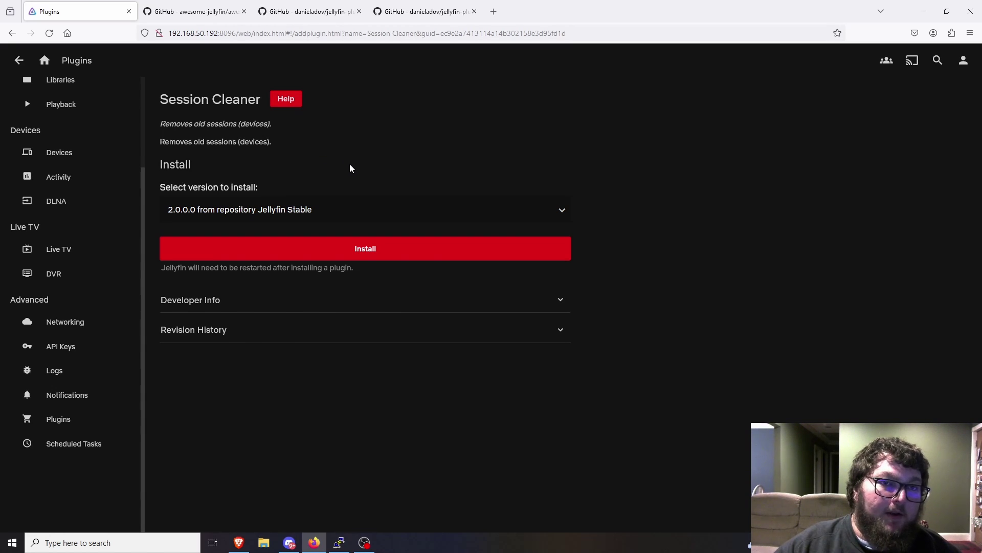
key("alt+Left")
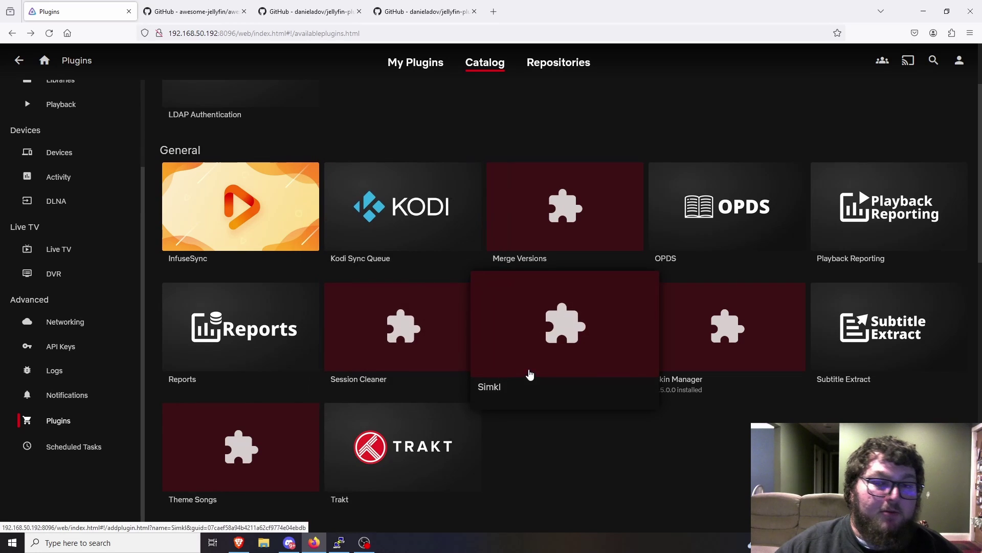
scroll(454, 423, "down", 2)
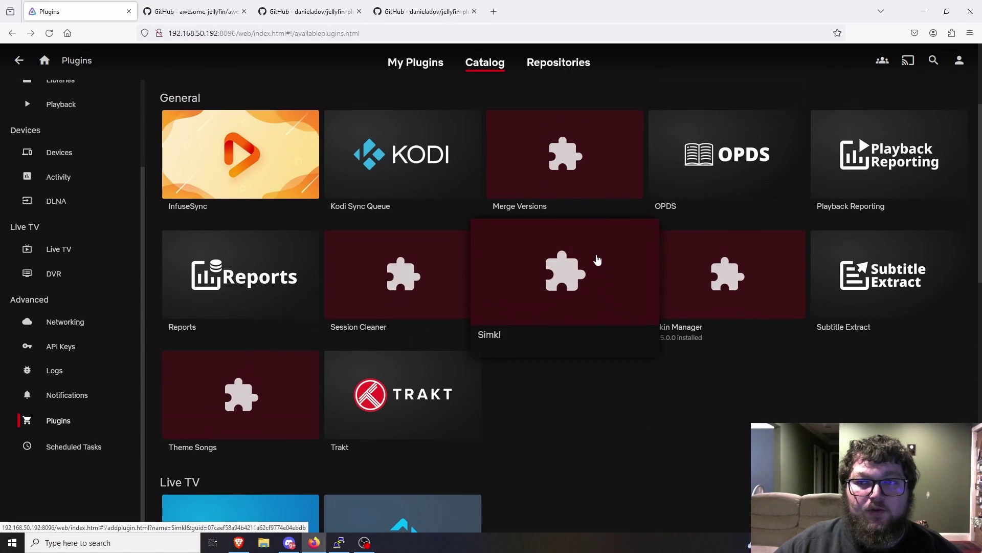
left_click(424, 12)
scroll(455, 312, "down", 5)
scroll(456, 312, "down", 11)
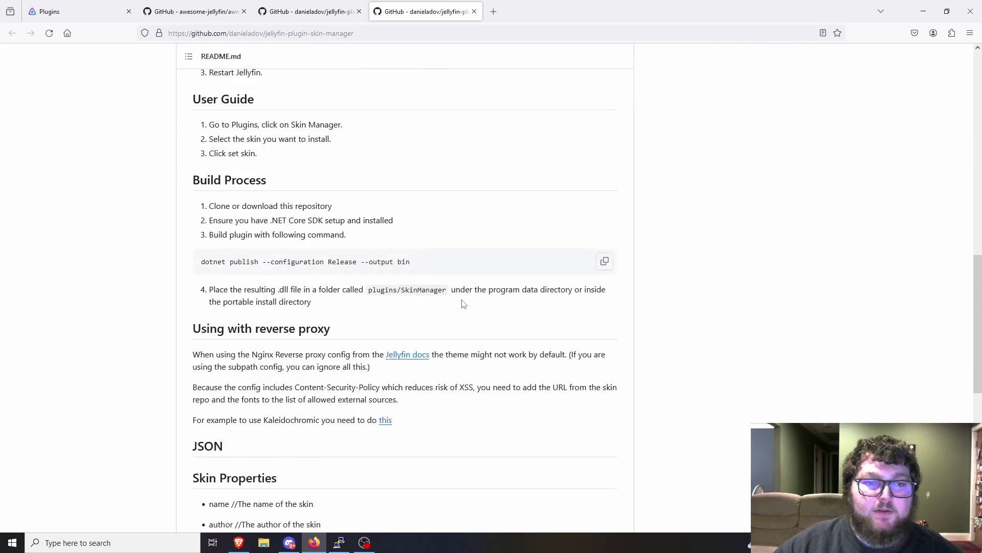
scroll(445, 283, "up", 5)
scroll(415, 285, "up", 10)
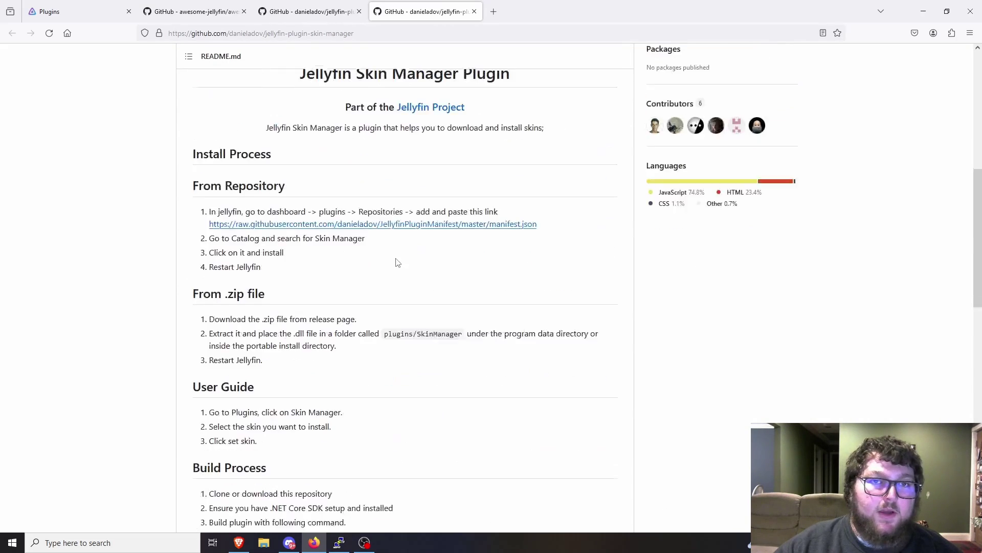
left_click(192, 11)
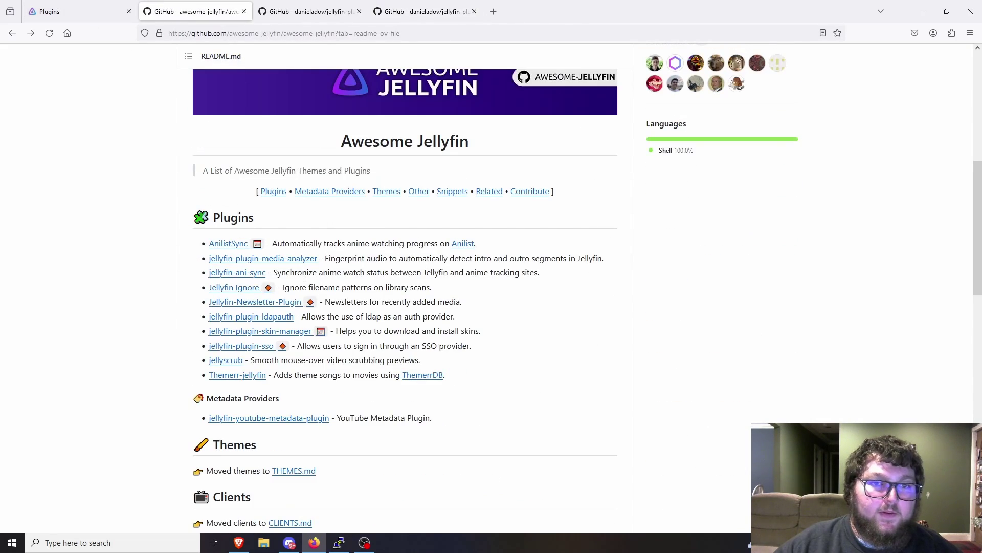
left_click(103, 12)
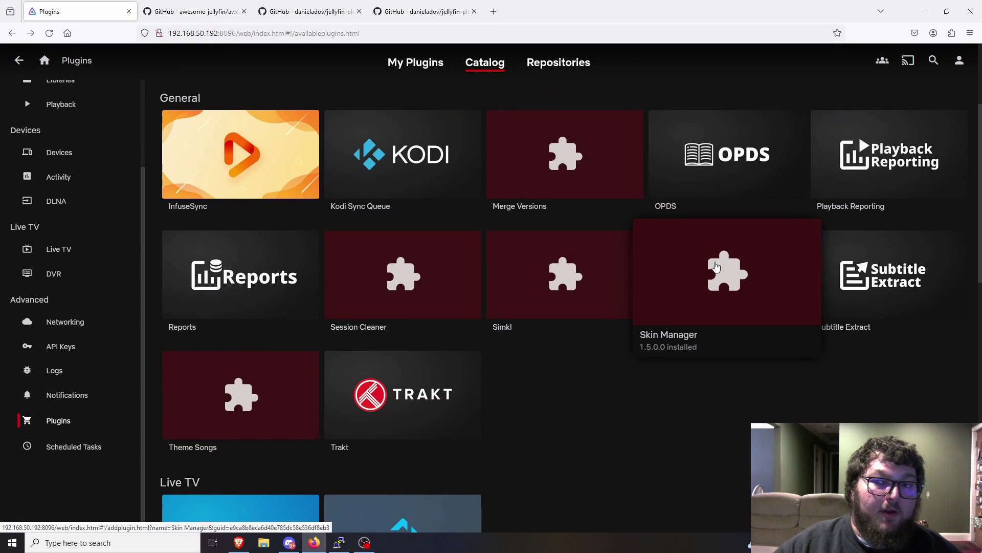
- Install the Skin Manager 2.0.1 plugin and dismiss the success and lost-connection messages
left_click(715, 266)
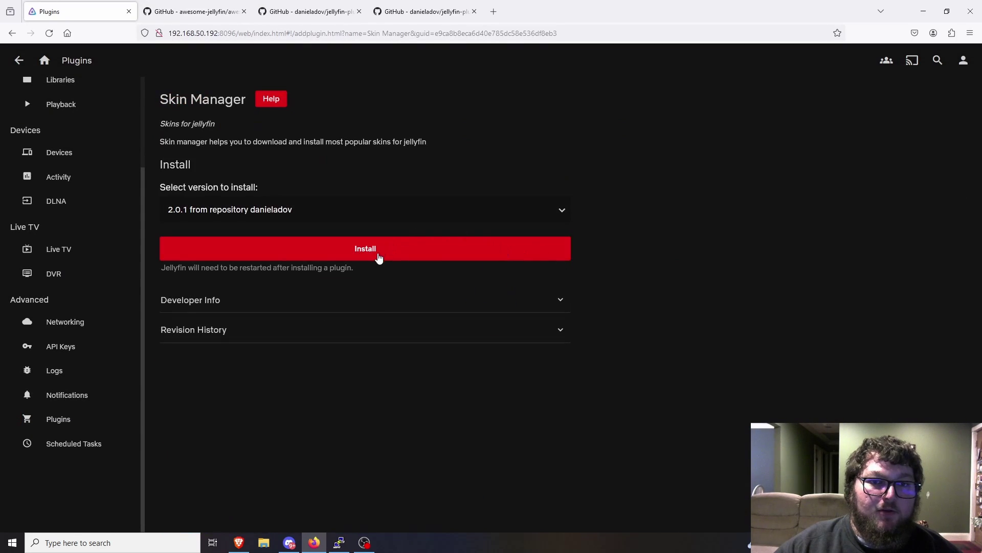
left_click(379, 246)
left_click(516, 369)
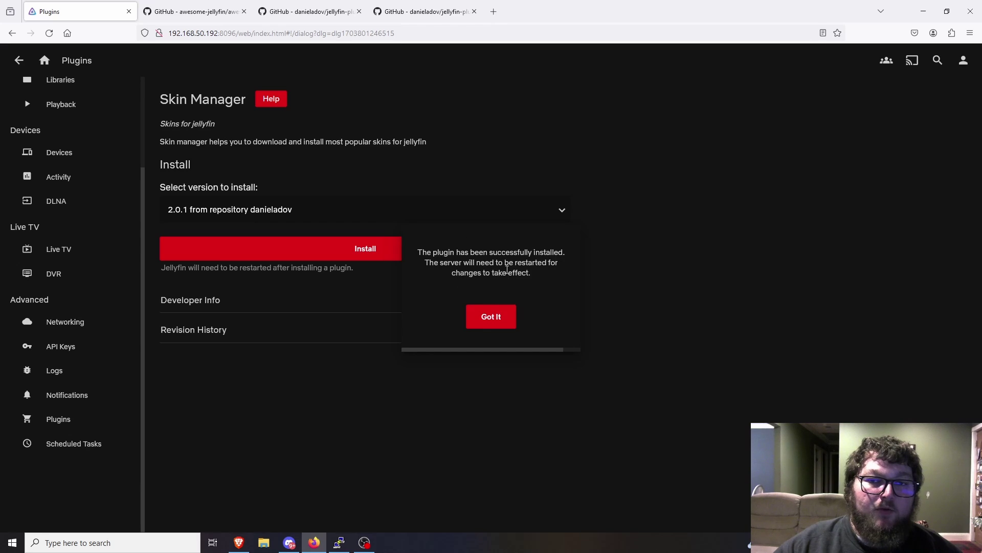
left_click(497, 317)
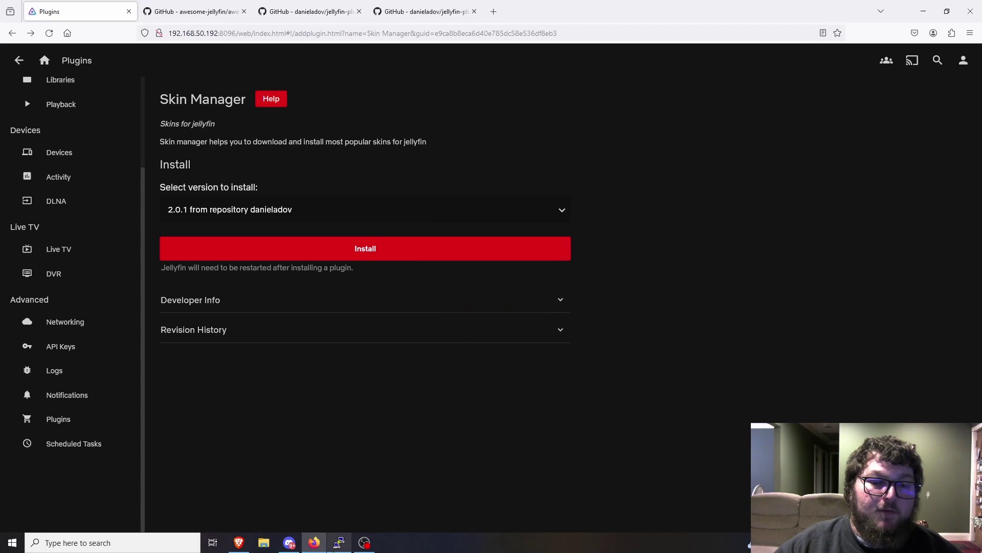
left_click(562, 309)
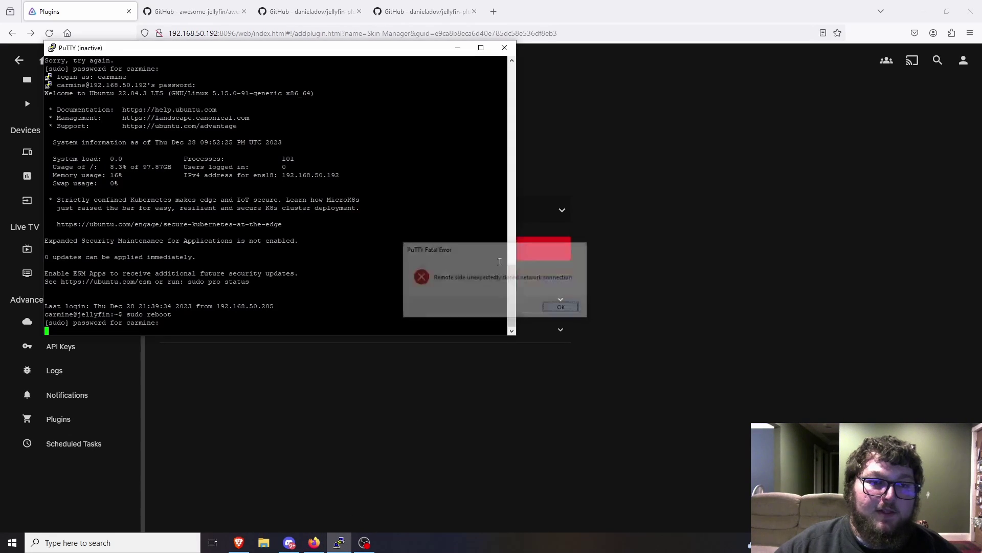
- Restart the disconnected PuTTY session and log back in with the account user name and password
right_click(343, 50)
left_click(395, 158)
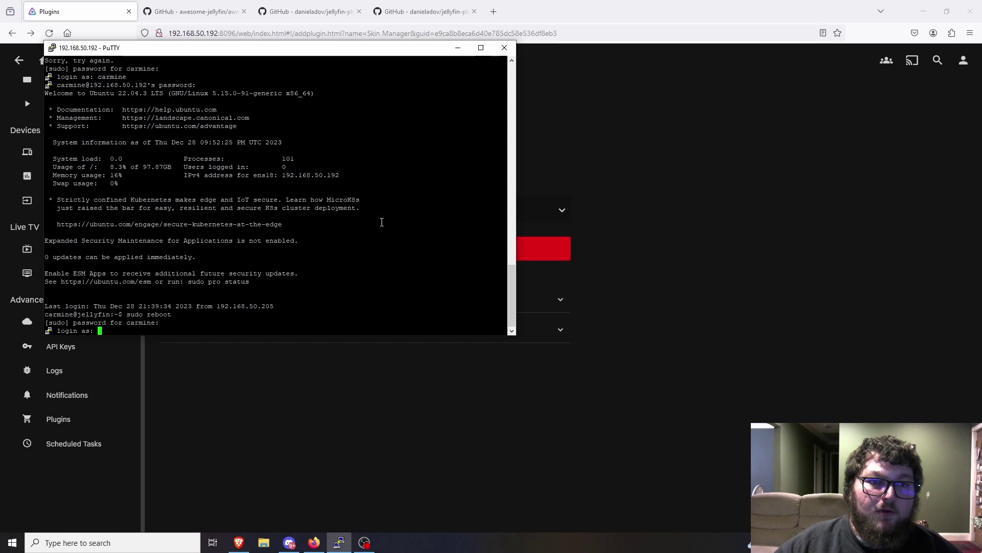
key("Return")
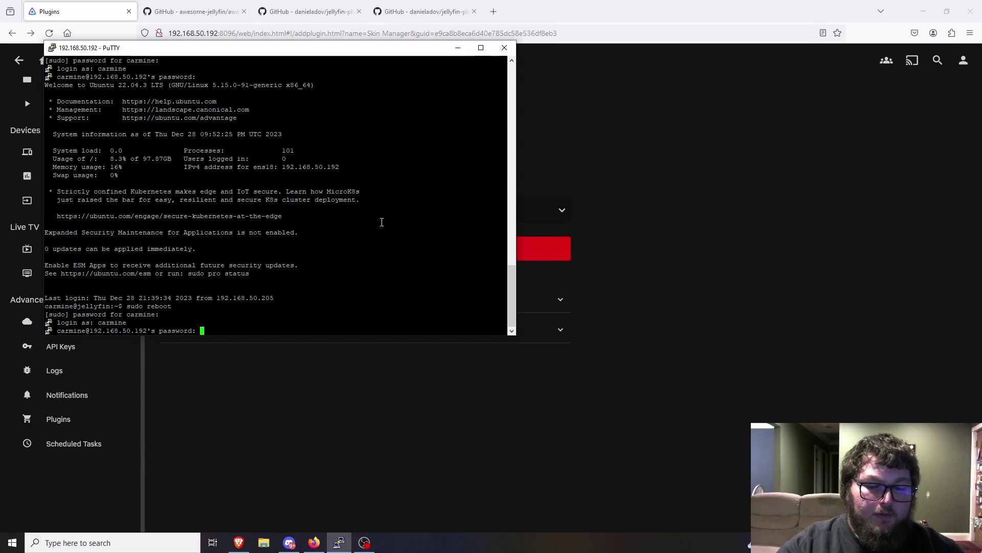
key("Return")
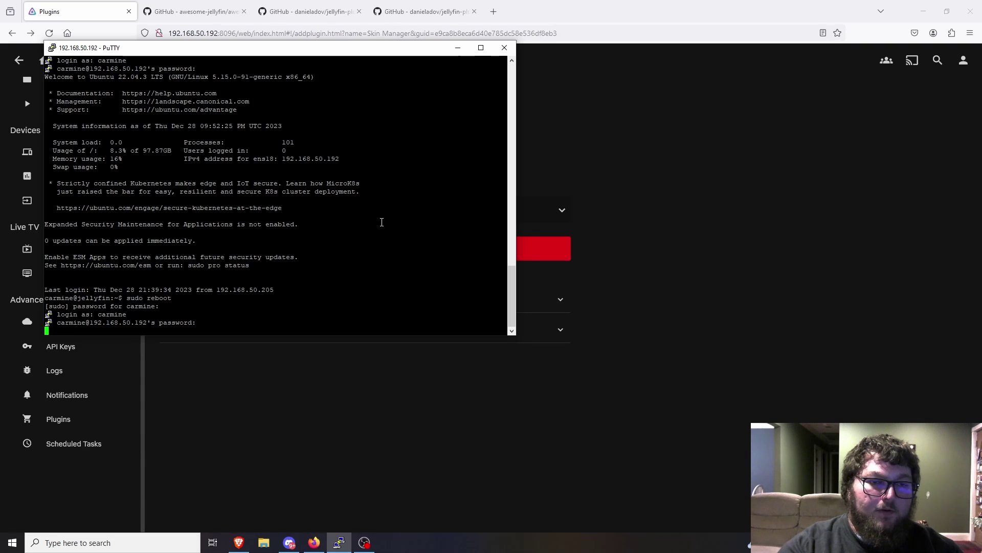
- Run sudo systemctl restart jellyfin.service and confirm with the sudo password
type("sudo")
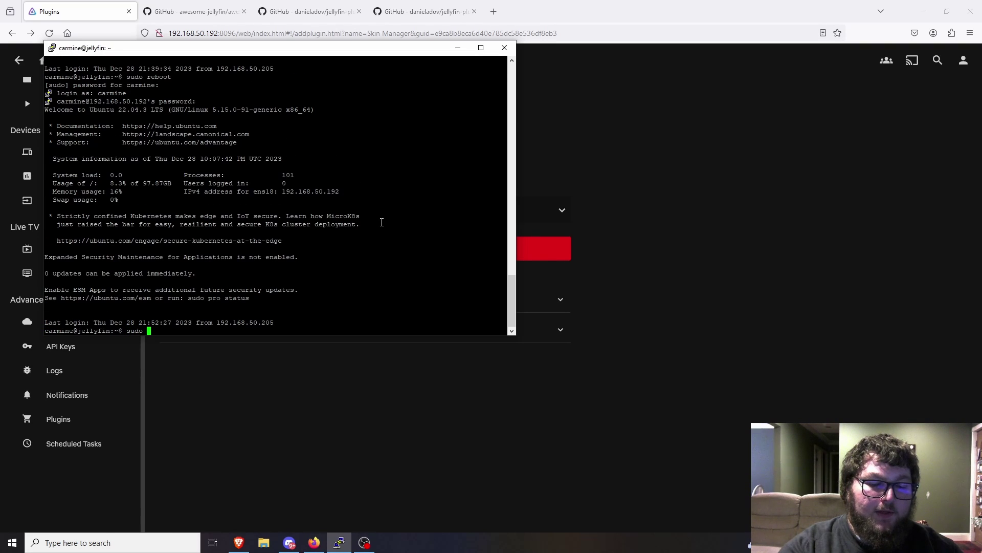
type(" reboot")
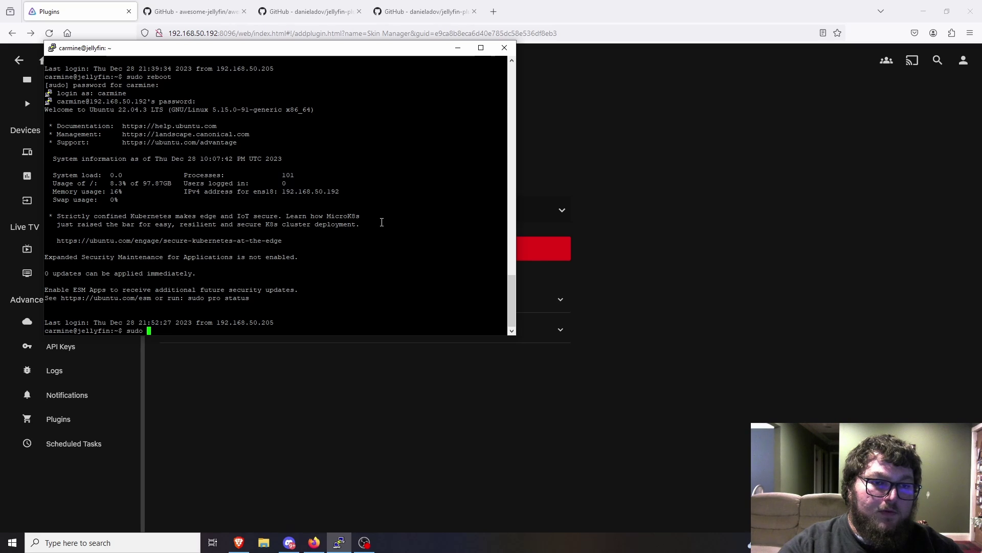
type("system")
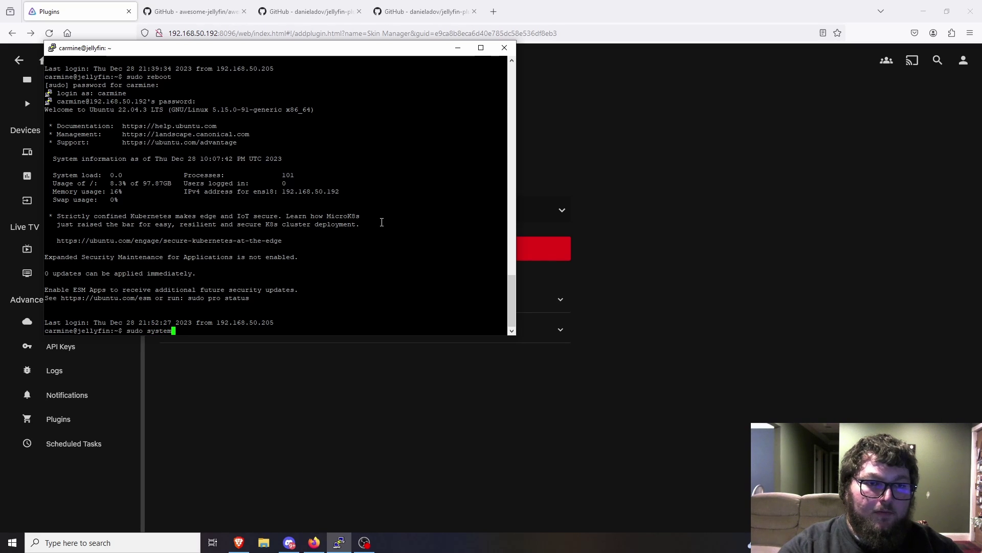
type("ctl restart je")
key("Tab")
key("Return")
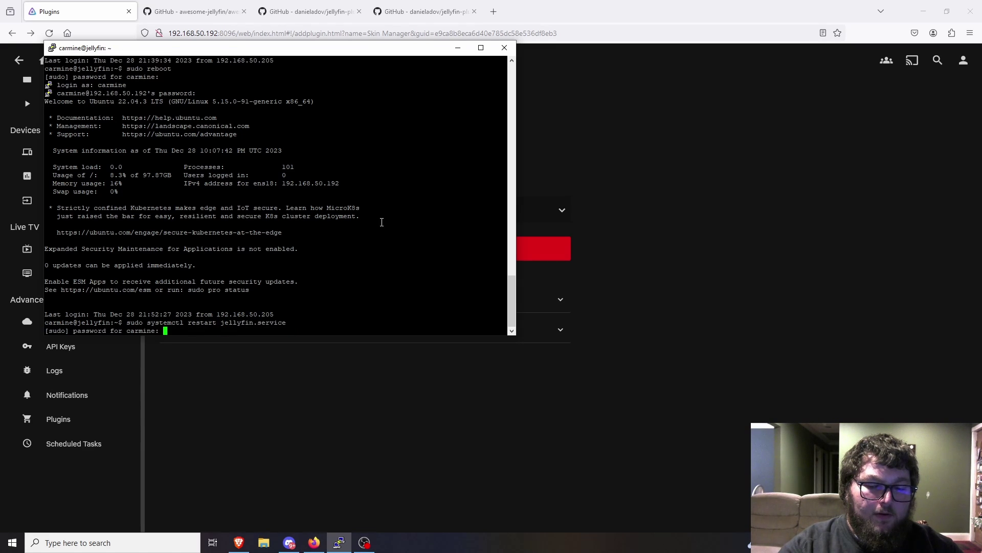
key("Return")
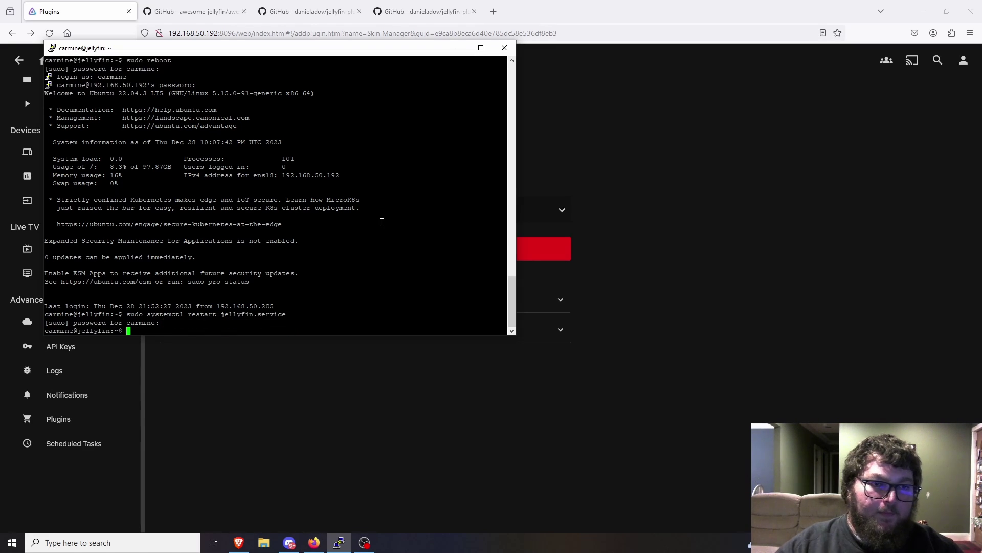
- Edit the recalled command to sudo systemctl status jellyfin.service and run it
key("Up")
key("Left")
key("Left")
key("Left")
key("Left")
key("Left")
key("Left")
key("Left")
key("Left")
key("Left")
key("Left")
key("Left")
key("Left")
key("Left")
key("BackSpace")
key("BackSpace")
key("BackSpace")
key("BackSpace")
key("BackSpace")
key("BackSpace")
key("BackSpace")
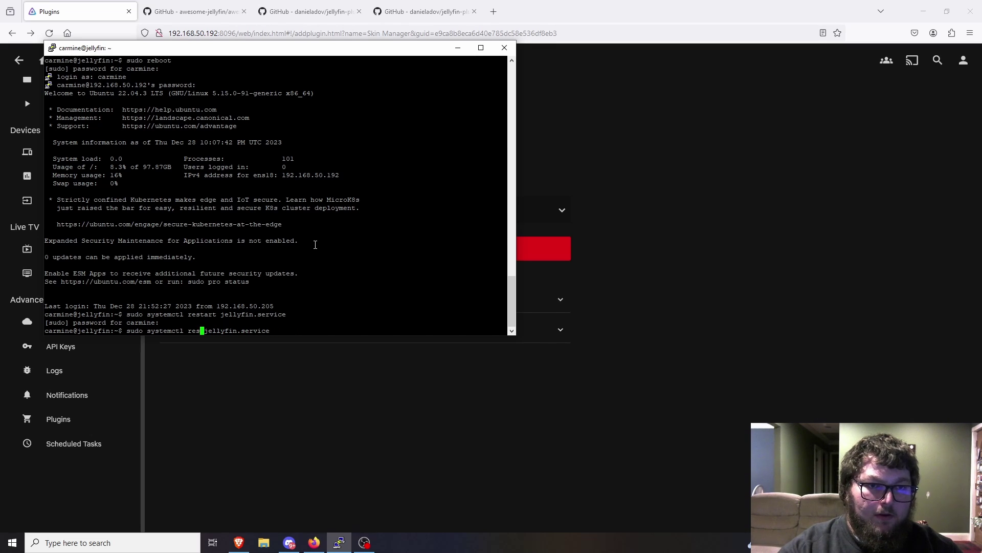
type("status")
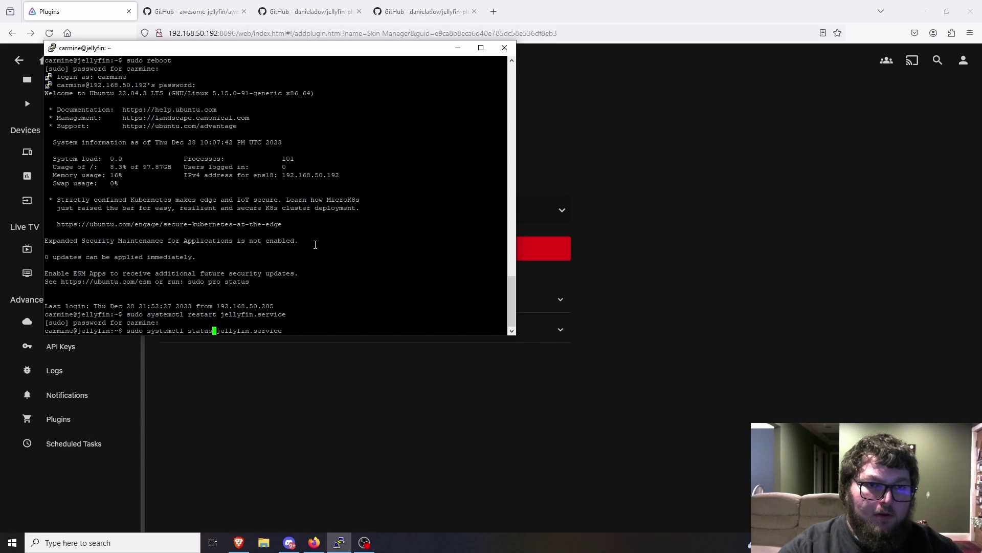
key("Return")
- Reload the Jellyfin page and connect to the jellyfin server
left_click(26, 72)
left_click(49, 33)
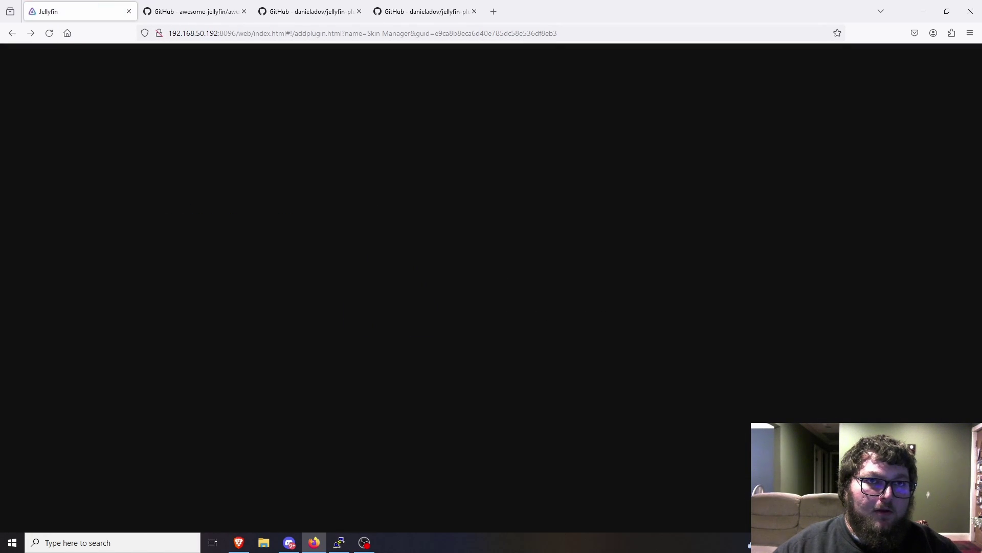
right_click(492, 174)
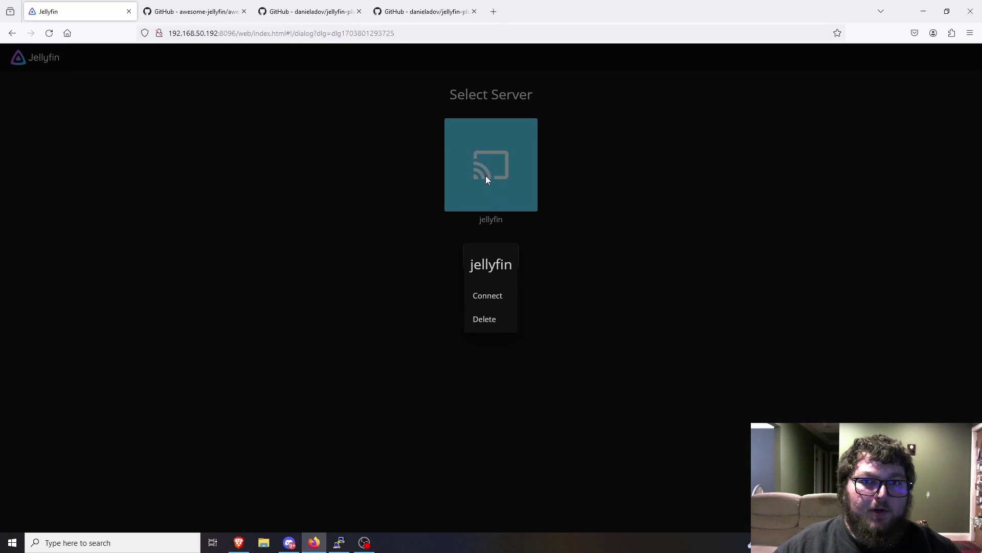
left_click(488, 297)
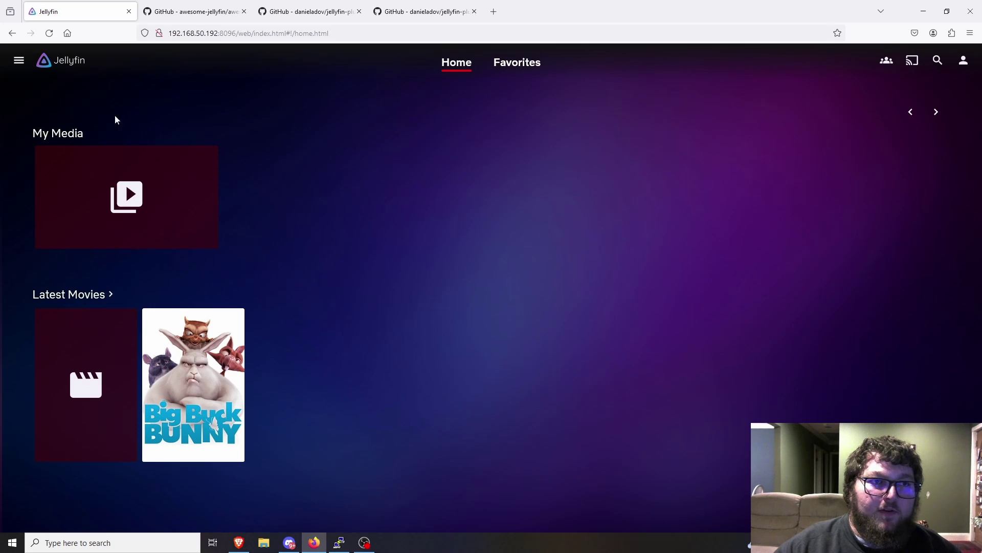
- Open the admin Dashboard from the side menu and scroll down
left_click(19, 63)
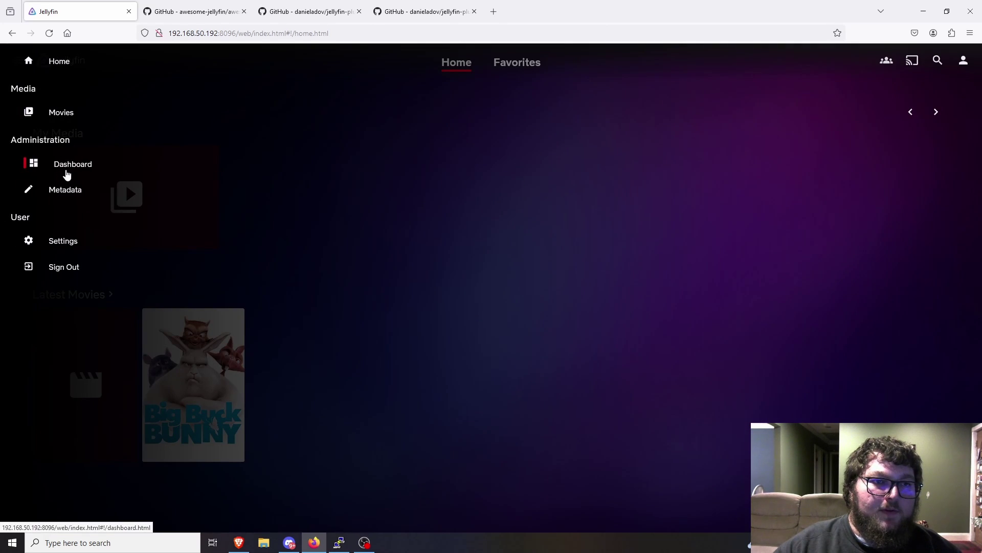
left_click(66, 166)
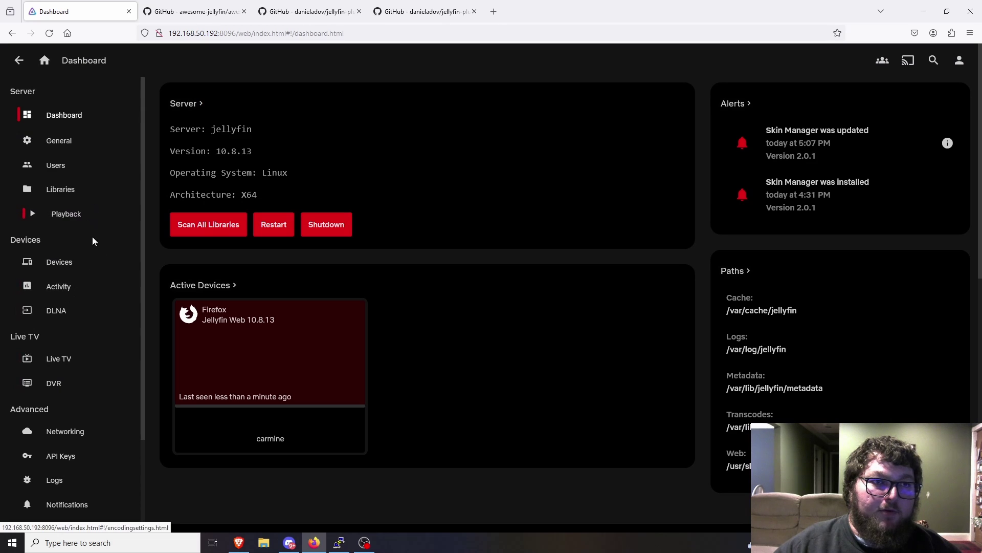
scroll(87, 399, "down", 2)
- Open the SkinManager plugin settings from the Plugins page and scroll through them
left_click(65, 424)
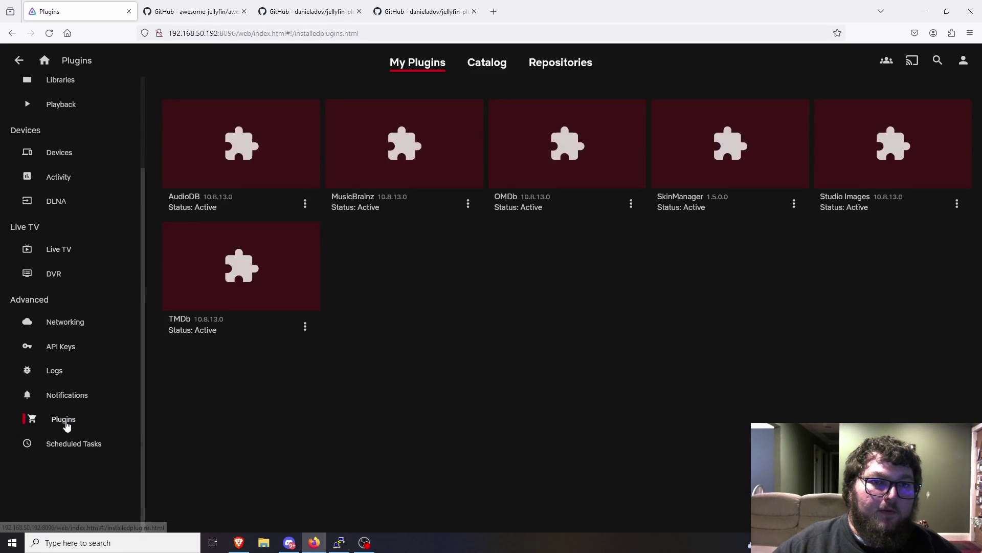
left_click(667, 178)
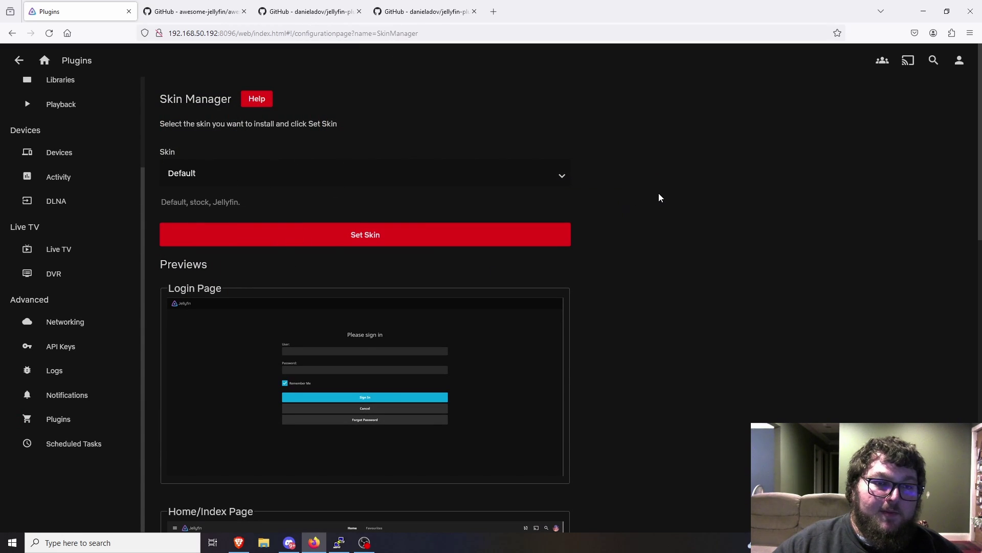
scroll(625, 175, "down", 1)
scroll(511, 240, "down", 4)
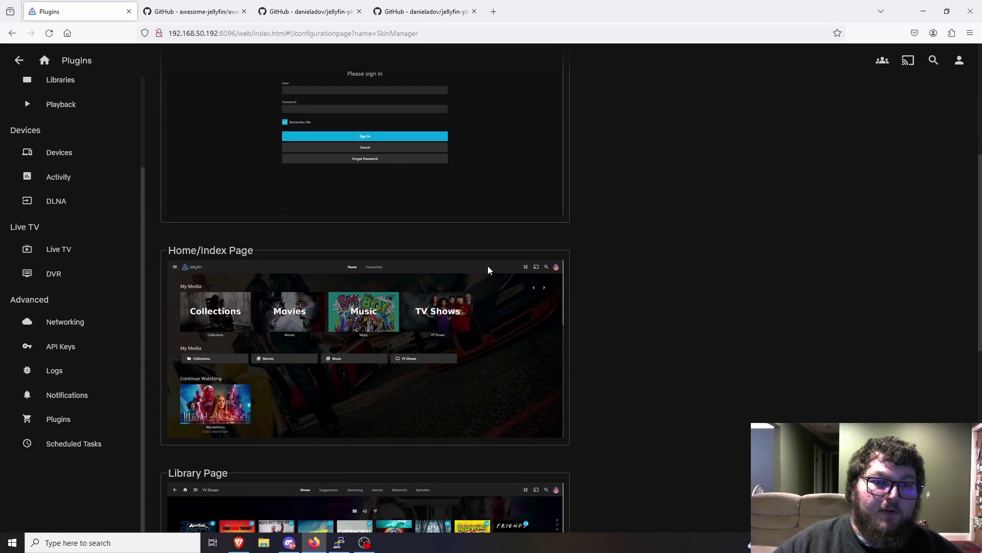
scroll(511, 265, "down", 5)
scroll(558, 318, "up", 3)
scroll(555, 339, "up", 6)
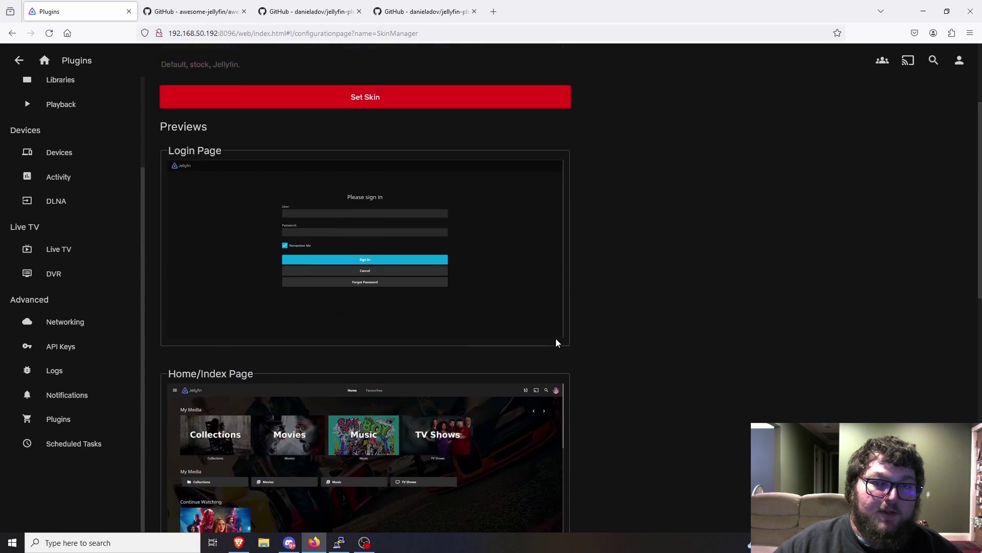
- Select the JellyFlix skin and scroll through its previews
left_click(392, 173)
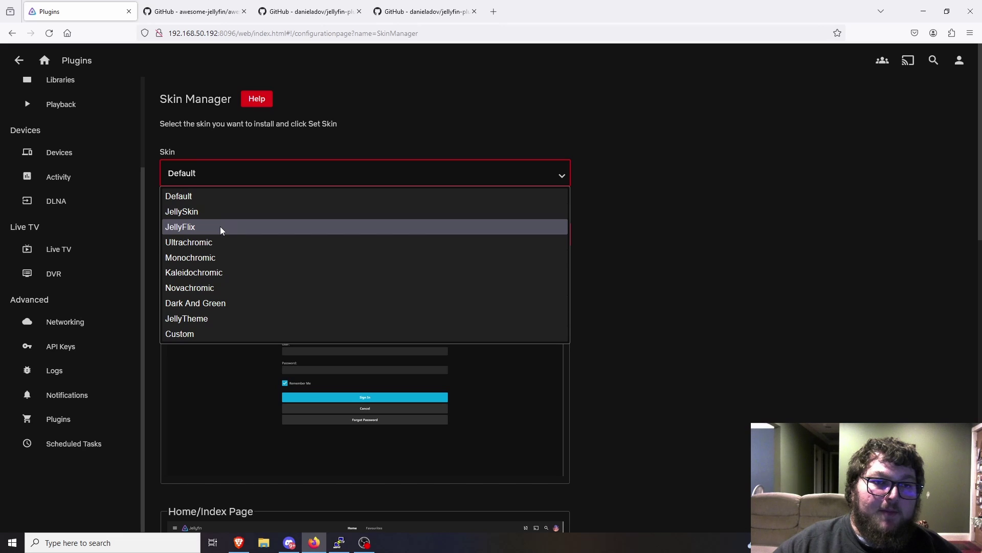
left_click(191, 227)
scroll(302, 255, "down", 4)
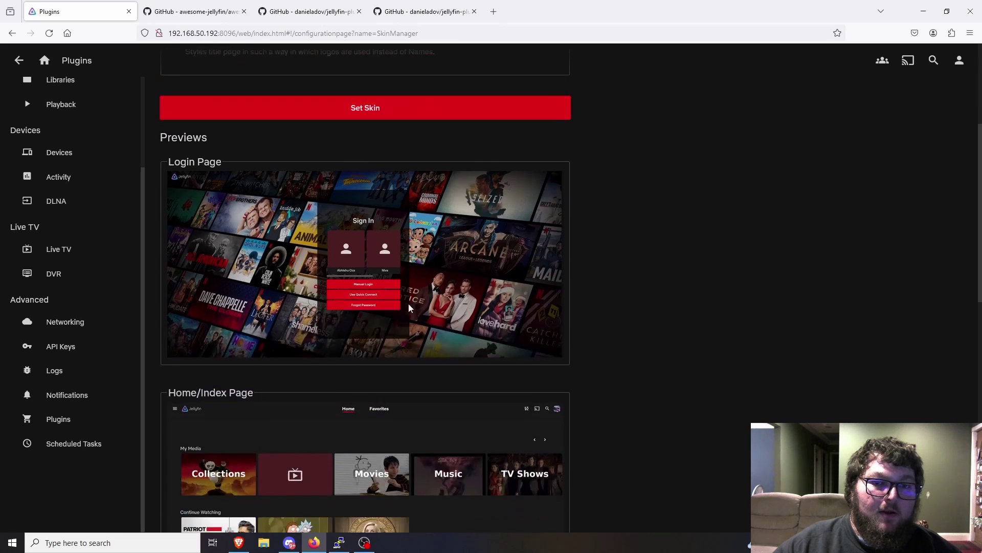
scroll(310, 228, "down", 10)
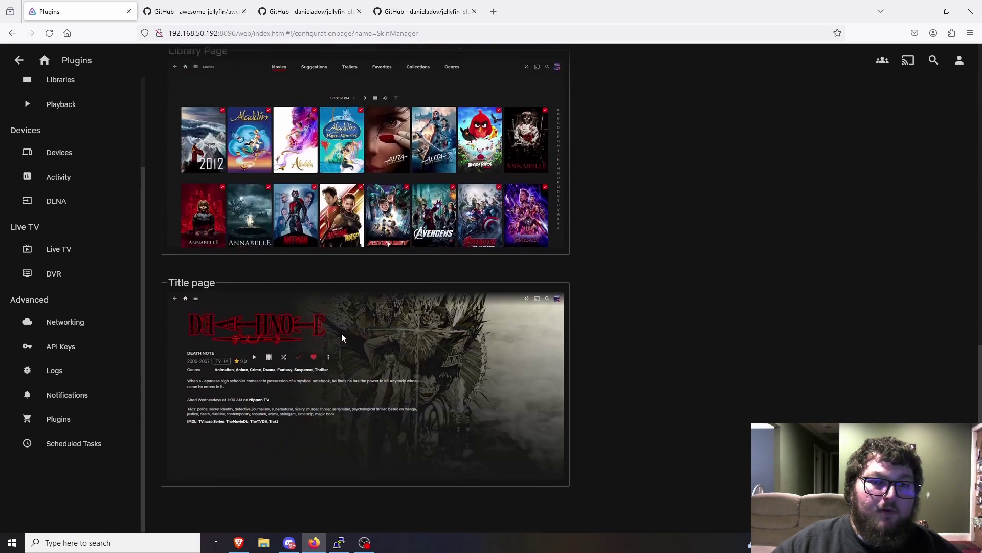
scroll(393, 353, "up", 12)
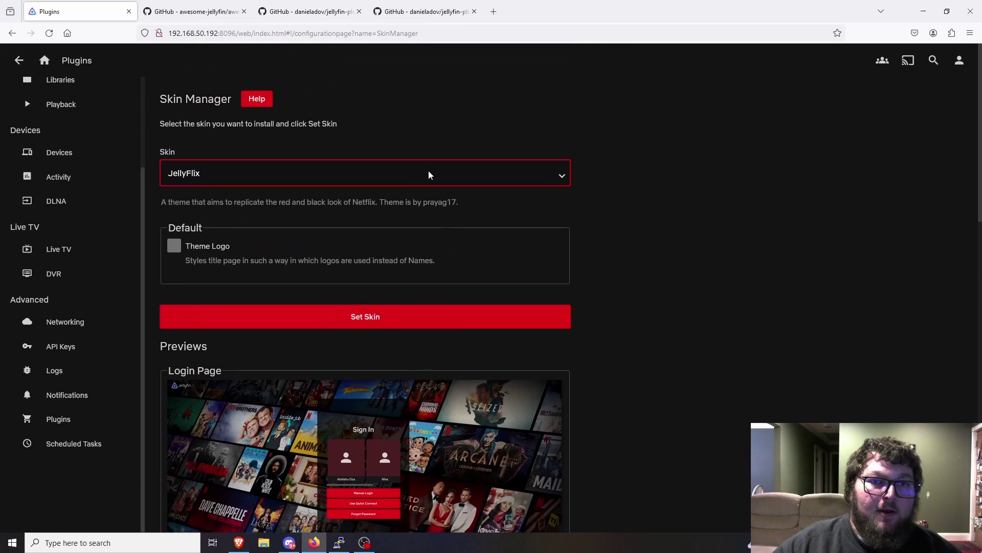
- Select the Ultrachromic skin and scroll through its previews and options
left_click(429, 173)
left_click(330, 243)
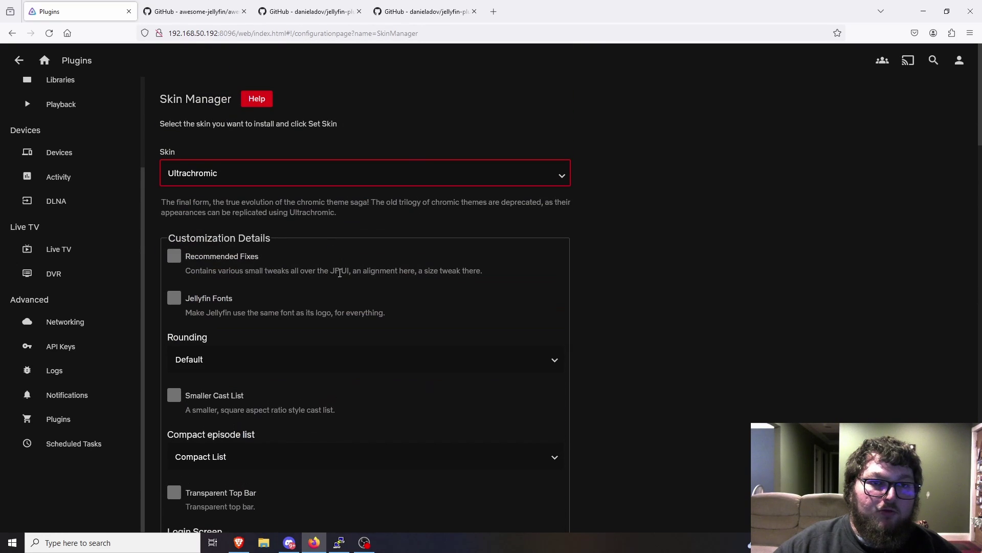
scroll(358, 307, "down", 20)
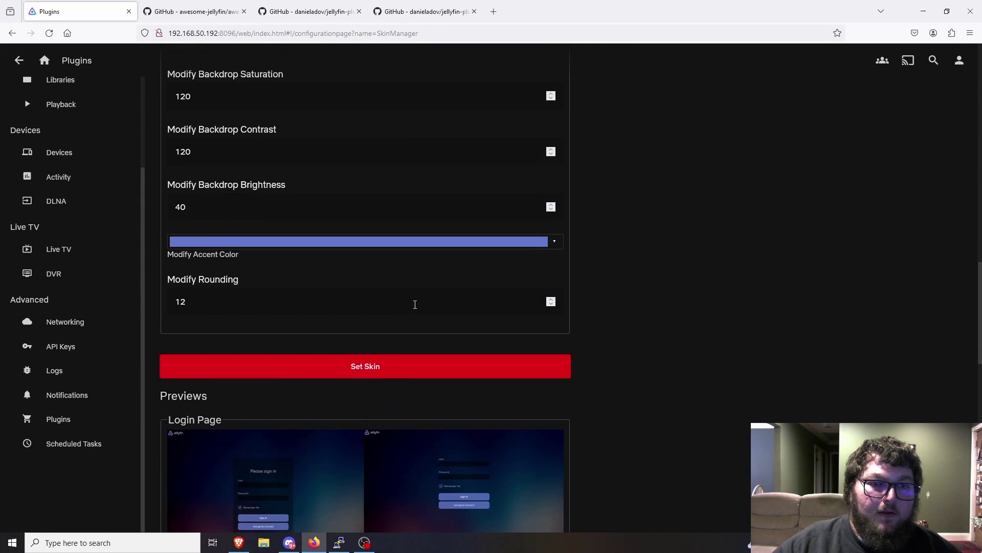
scroll(408, 328, "down", 6)
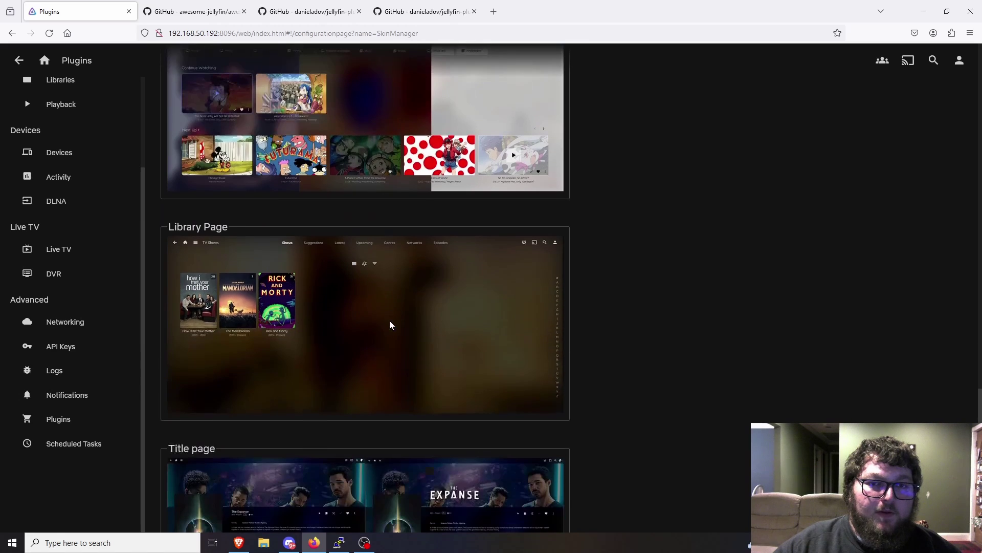
scroll(370, 376, "down", 3)
scroll(370, 374, "up", 15)
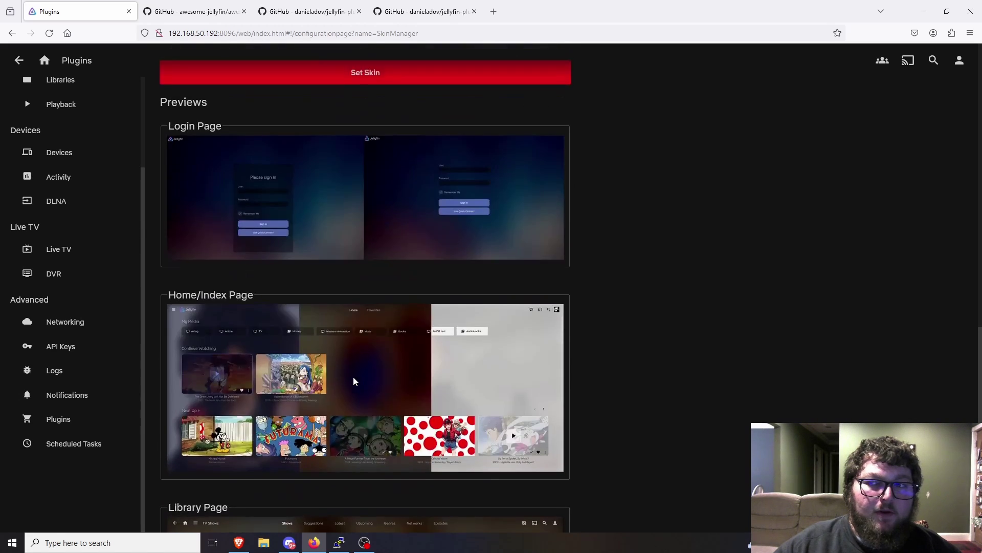
scroll(352, 376, "up", 10)
- Select the JellyTheme skin and scroll through its previews
left_click(315, 179)
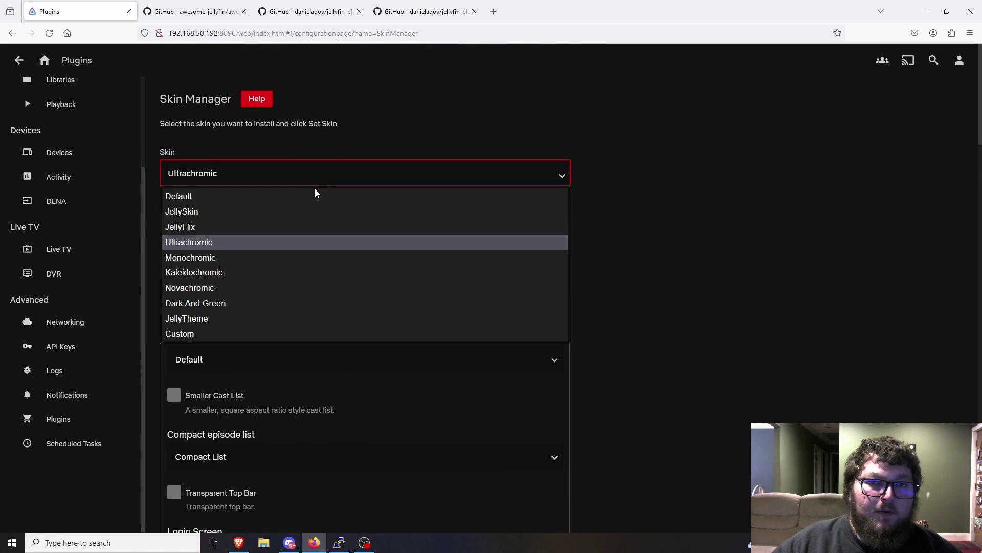
left_click(252, 315)
scroll(687, 327, "down", 10)
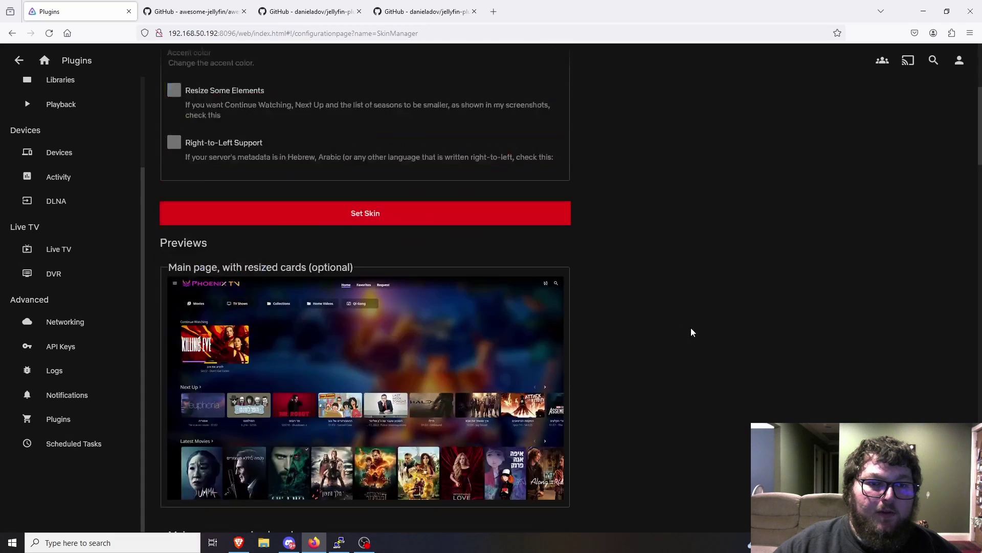
scroll(687, 328, "down", 8)
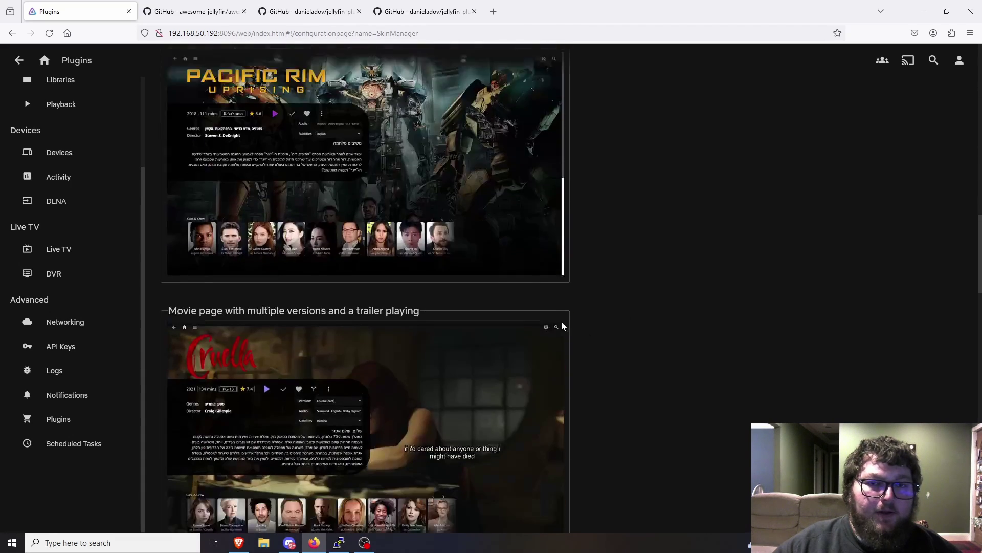
scroll(389, 358, "down", 5)
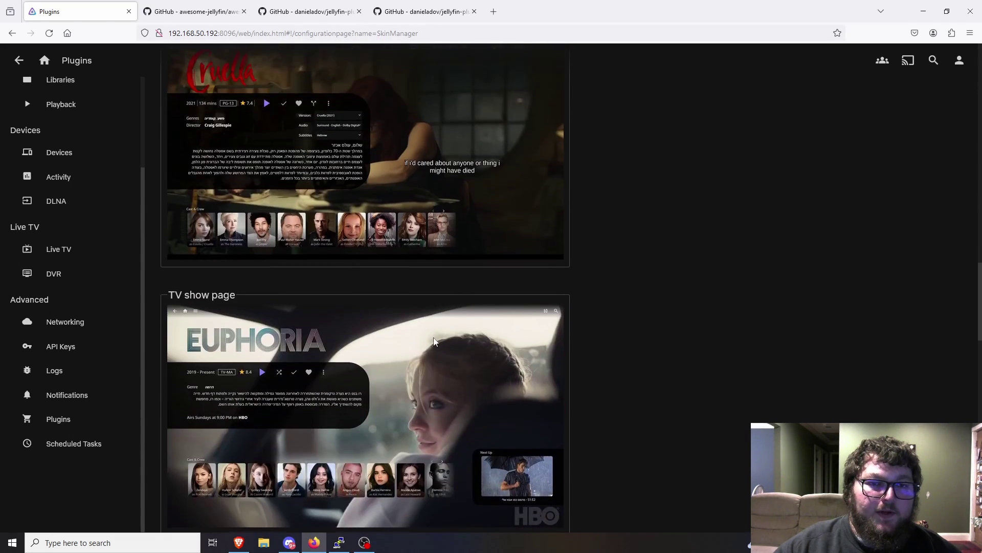
scroll(433, 341, "down", 5)
scroll(430, 337, "up", 20)
scroll(427, 336, "up", 4)
- Keep JellyTheme in Normal mode with the blue accent colour and apply it with Set Skin
left_click(209, 213)
left_click(217, 251)
left_click(228, 214)
left_click(208, 235)
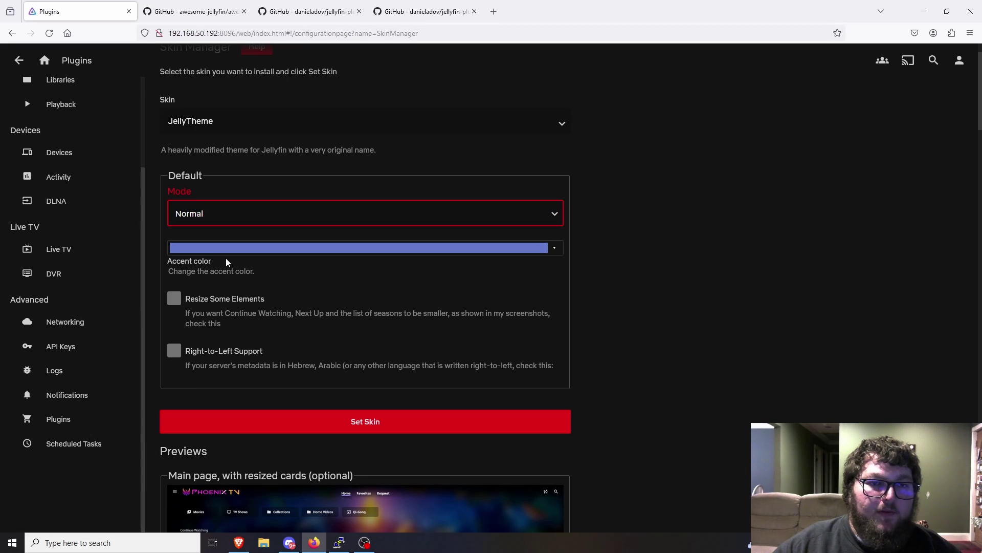
left_click(375, 251)
left_click(395, 300)
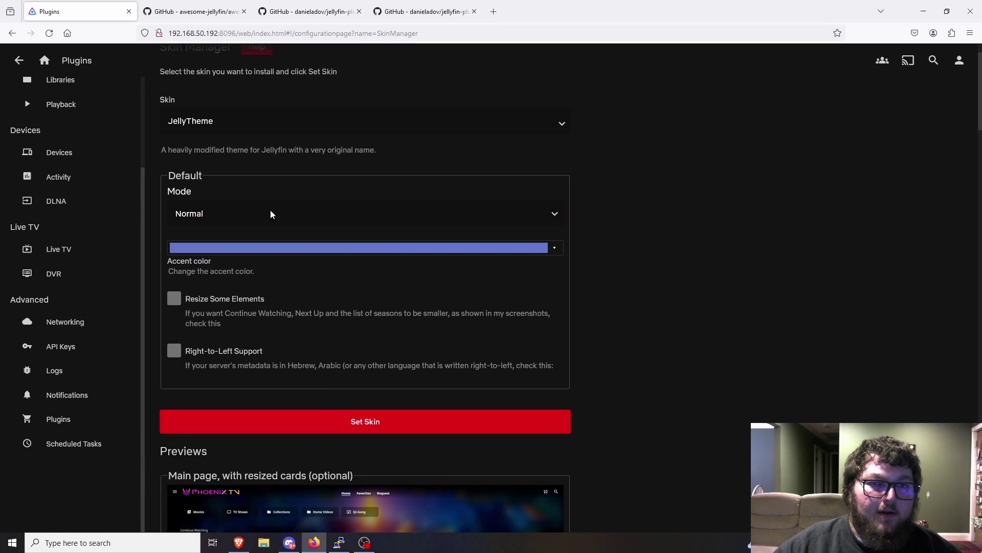
left_click(369, 423)
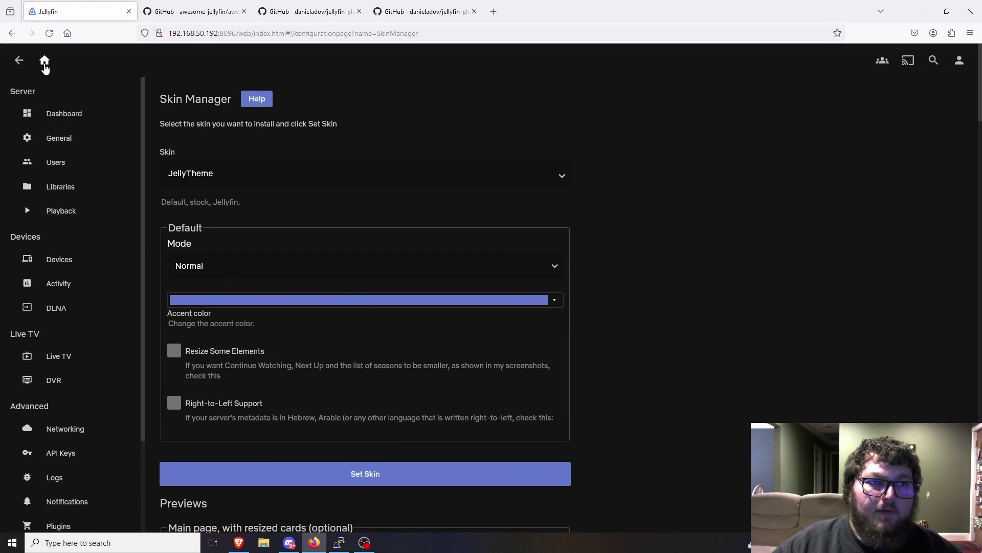
- View the Big Buck Bunny details page in JellyTheme styling, then return home
left_click(45, 60)
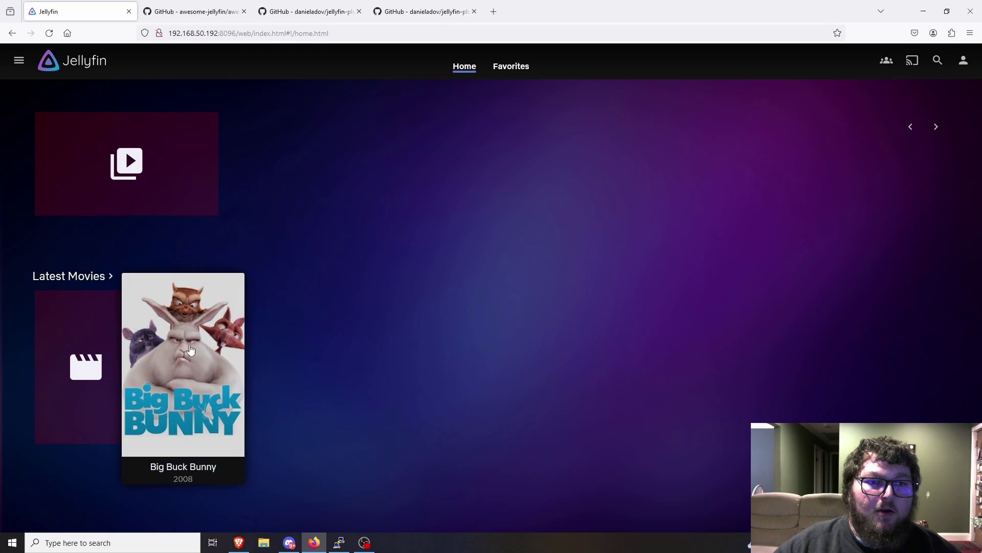
left_click(194, 366)
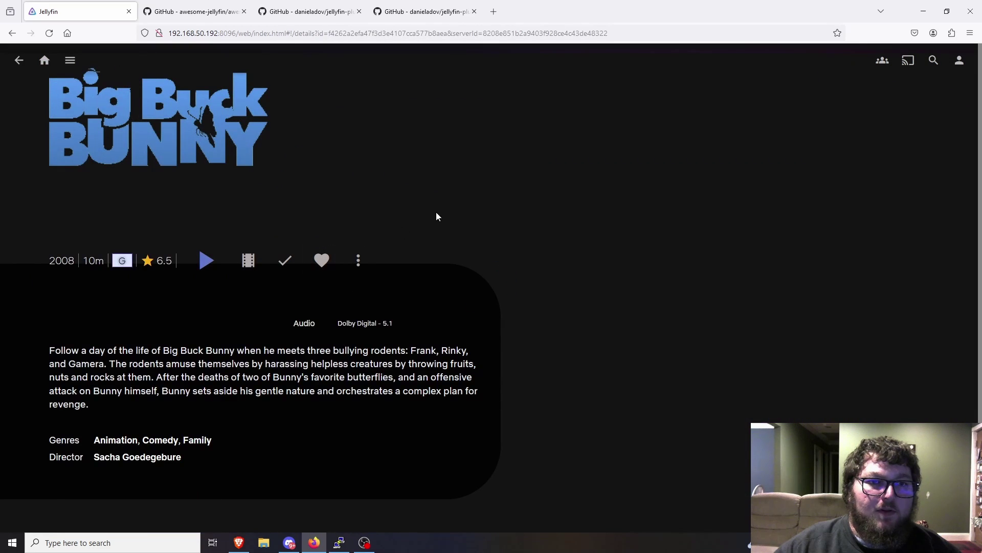
scroll(429, 300, "down", 2)
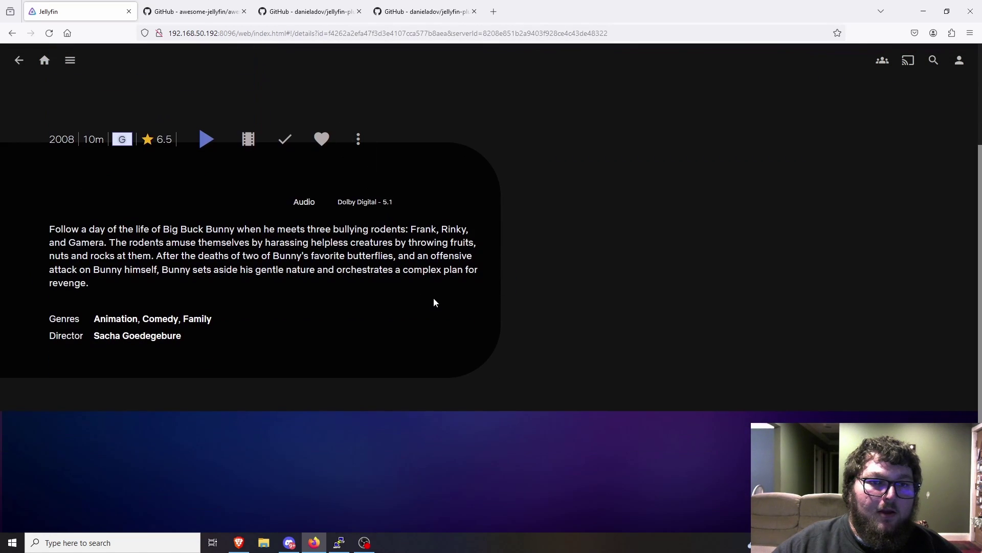
scroll(515, 325, "up", 2)
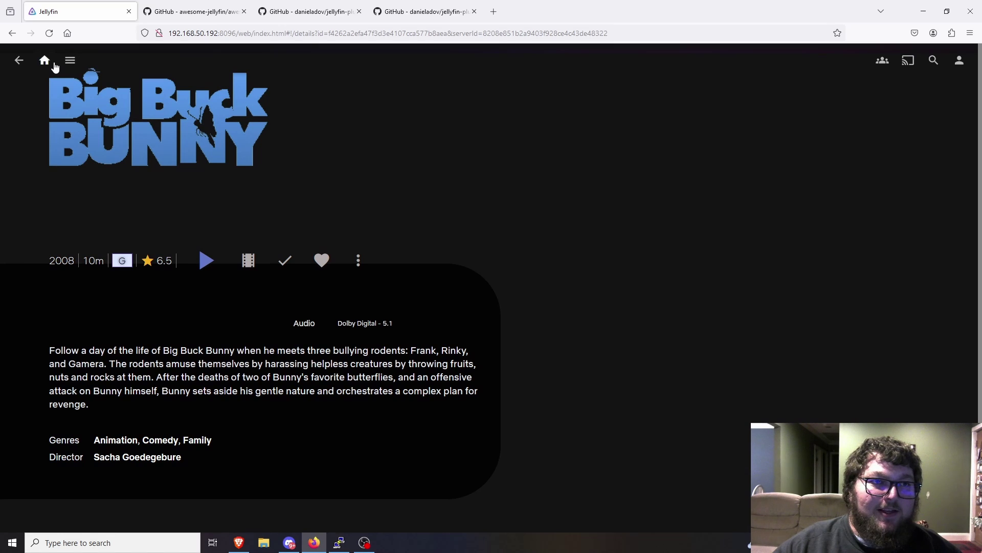
left_click(45, 61)
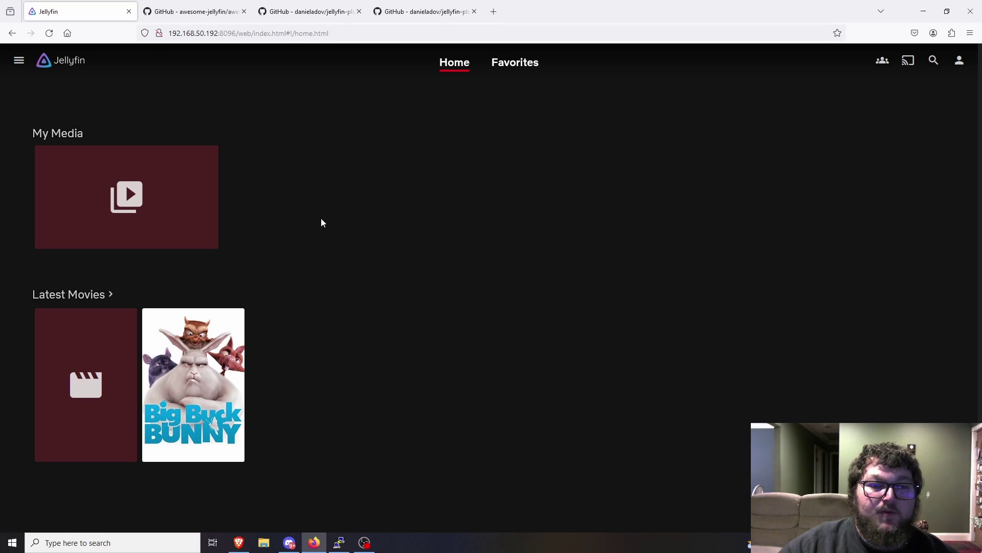
- Reach SkinManager settings via Settings and Plugins, reload, and scroll the JellyFlix previews
left_click(19, 60)
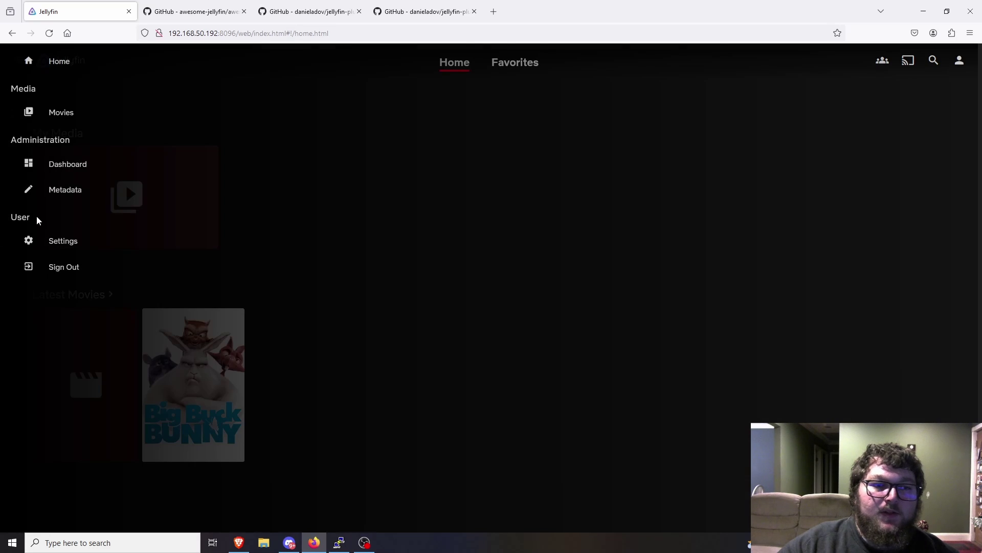
left_click(72, 240)
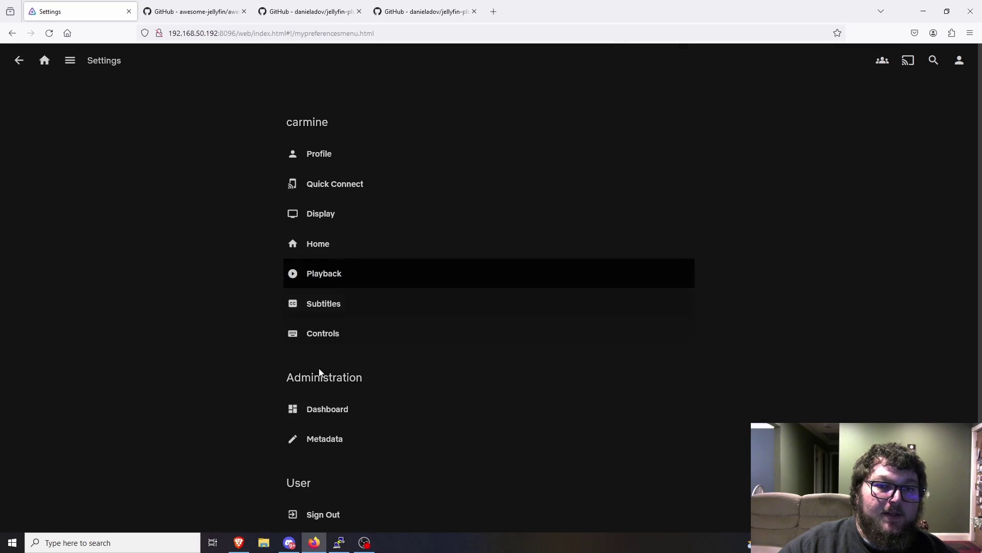
scroll(55, 365, "down", 3)
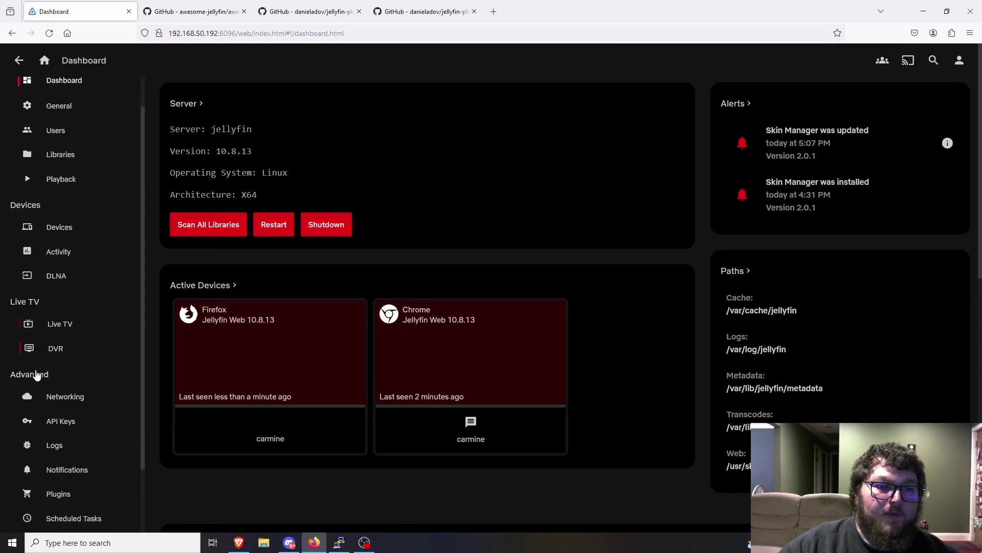
left_click(65, 420)
left_click(684, 146)
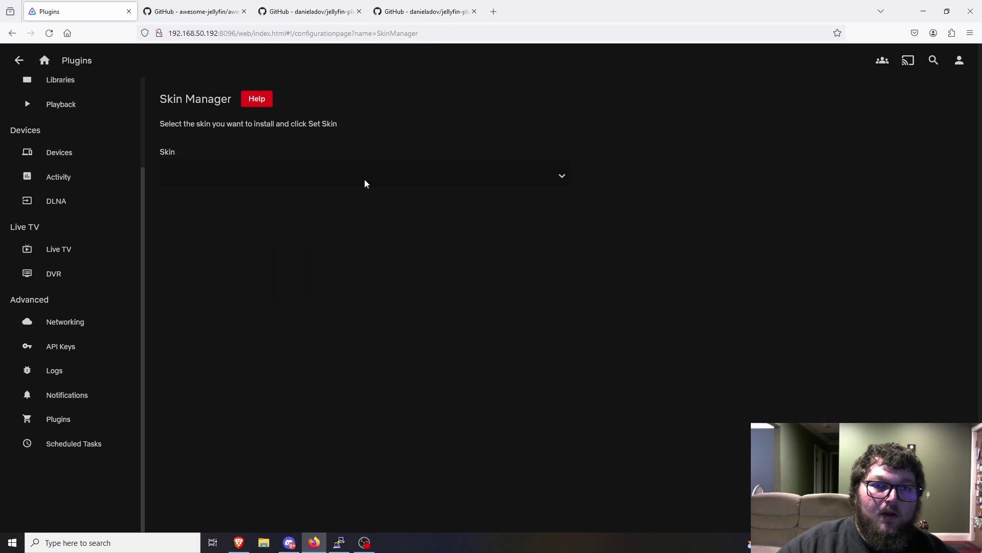
left_click(49, 33)
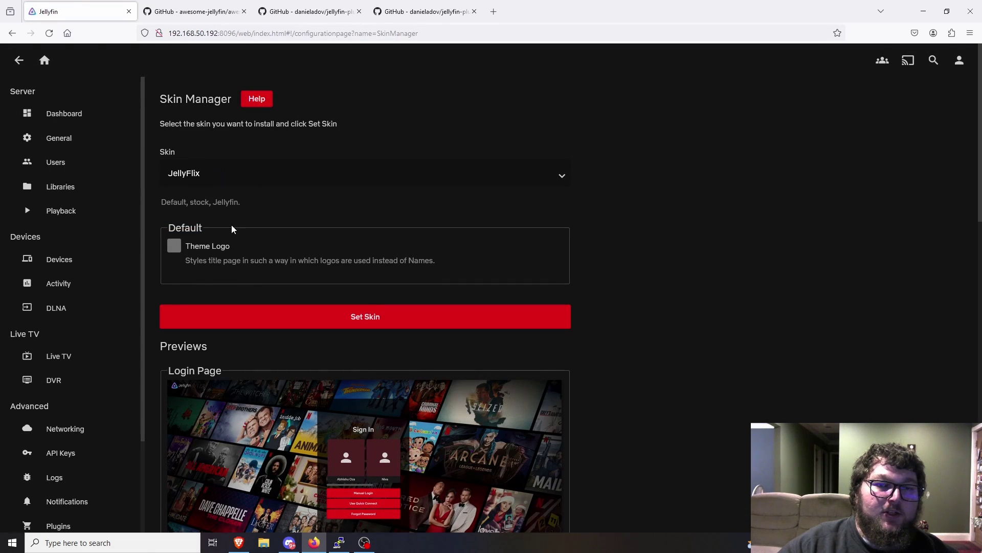
scroll(471, 275, "down", 10)
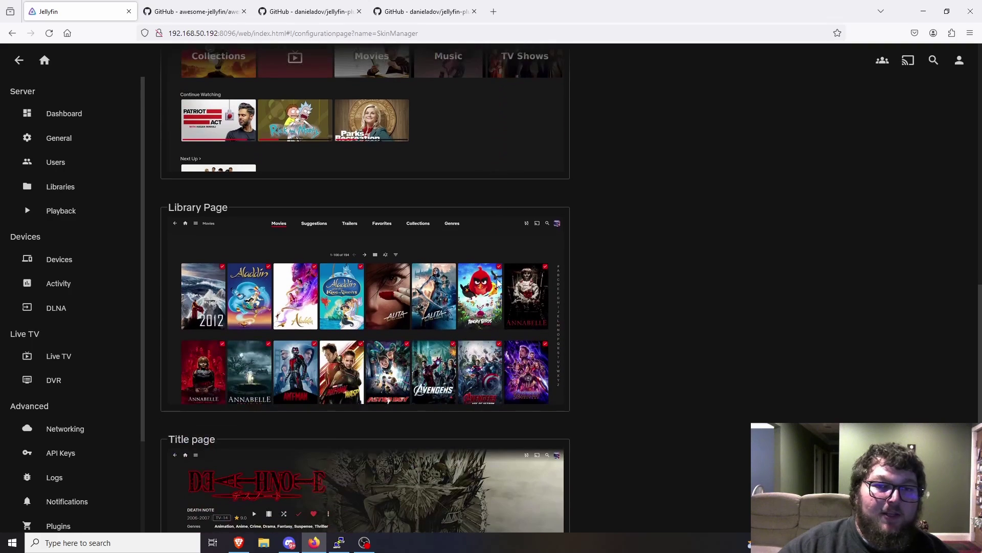
scroll(504, 282, "down", 3)
scroll(514, 280, "up", 13)
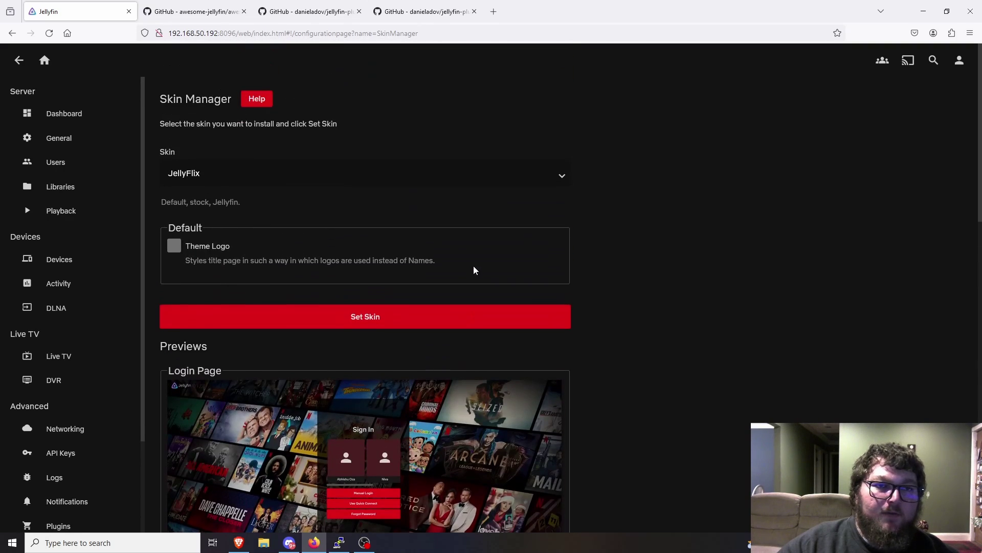
- View Big Buck Bunny's details in the red JellyFlix look, return home, and open the side menu
left_click(44, 60)
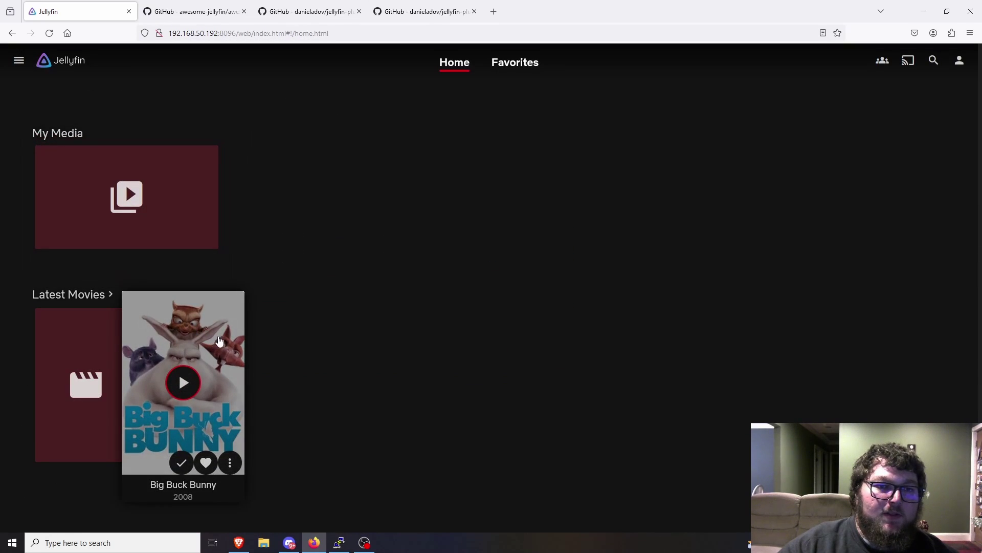
left_click(205, 425)
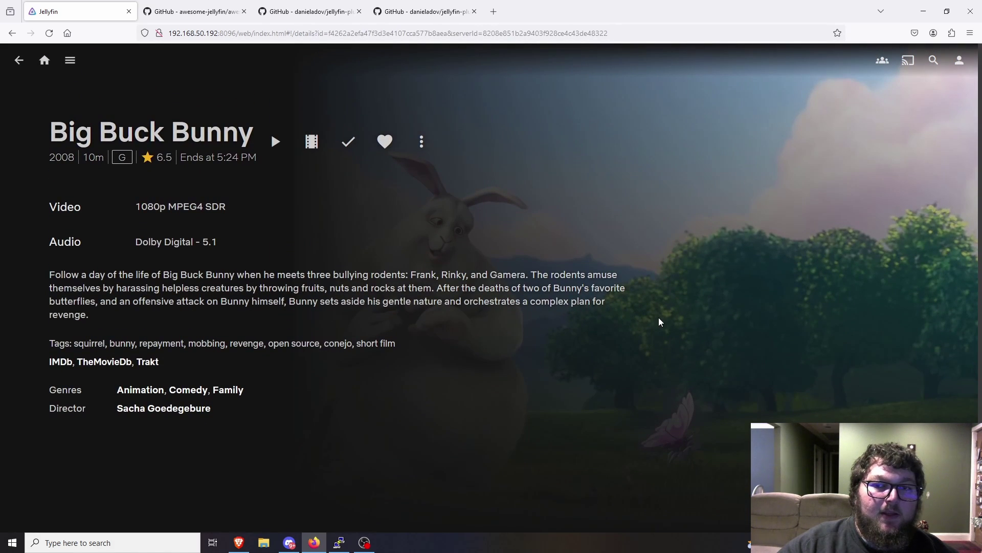
scroll(646, 376, "down", 1)
scroll(676, 342, "up", 1)
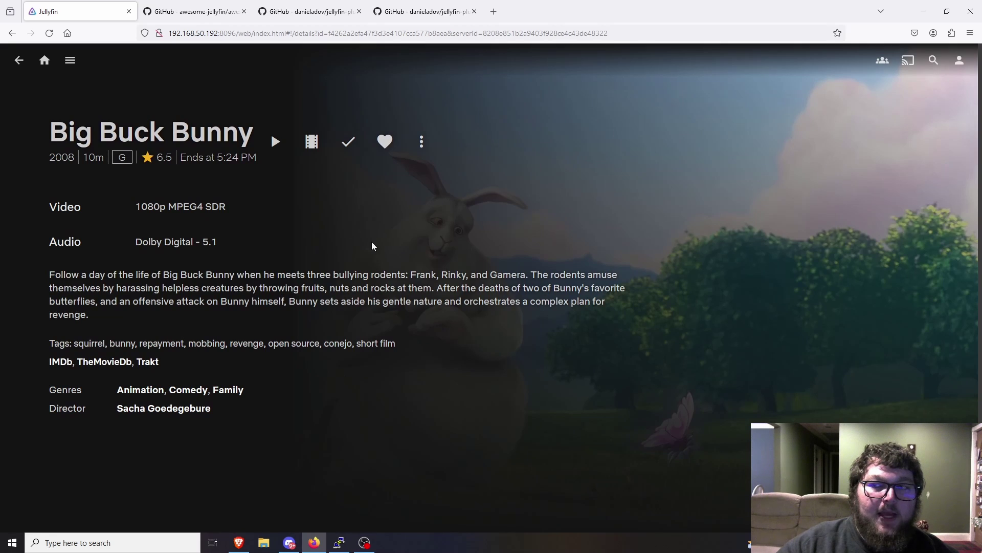
left_click(45, 60)
left_click(19, 62)
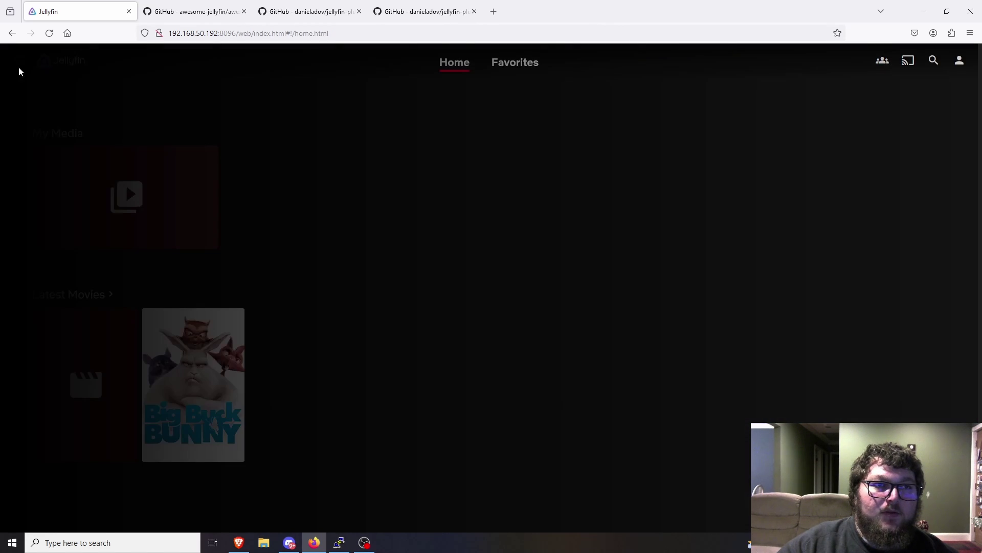